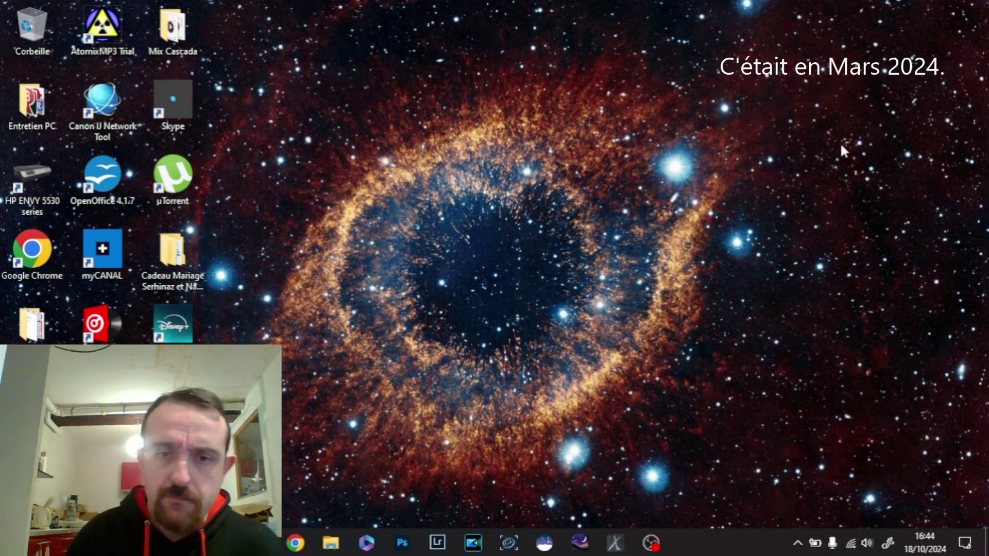
Step: Switch to Photoshop and compare the galaxy image with the Accentuation galaxie and Assombrissement FDC groups hidden, then shown again
click(406, 549)
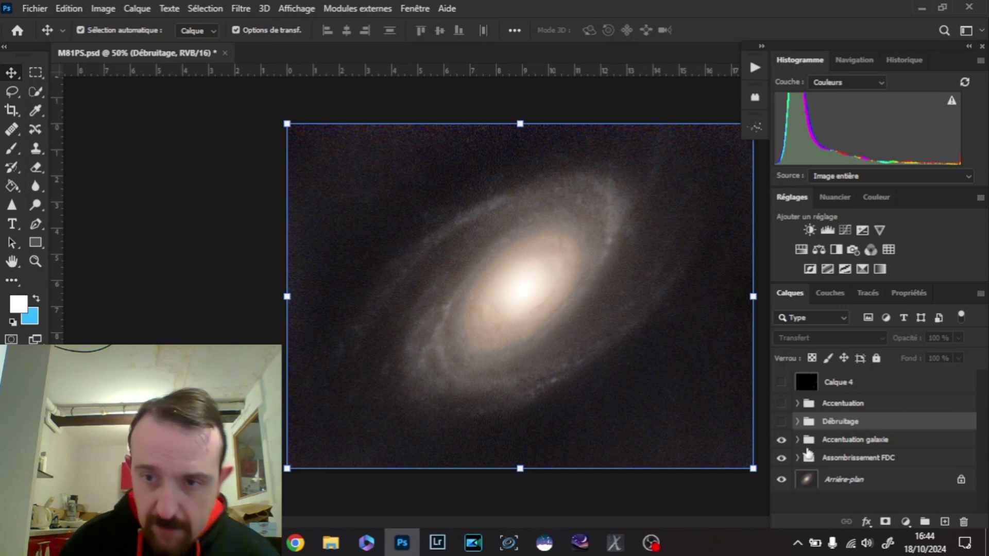
click(781, 440)
click(781, 459)
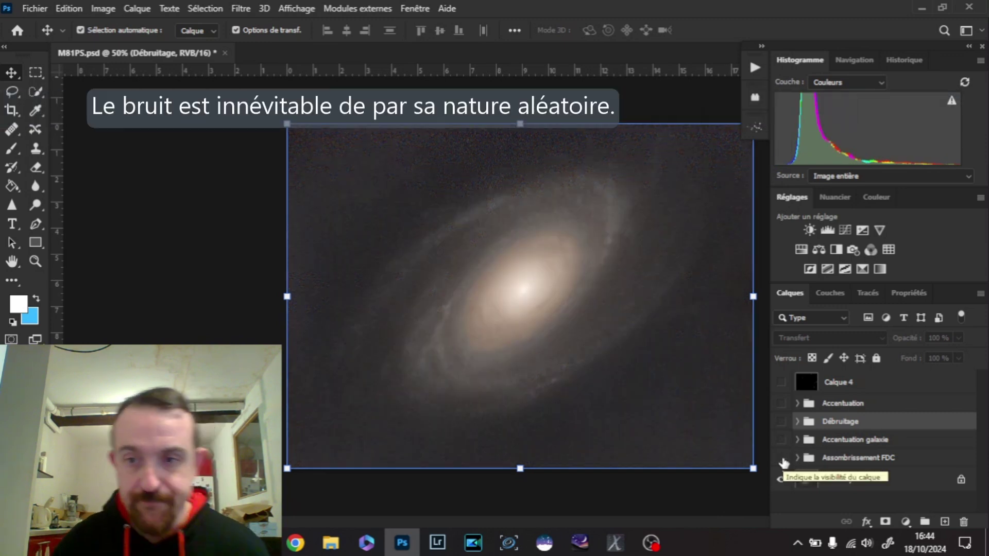
click(782, 458)
click(782, 439)
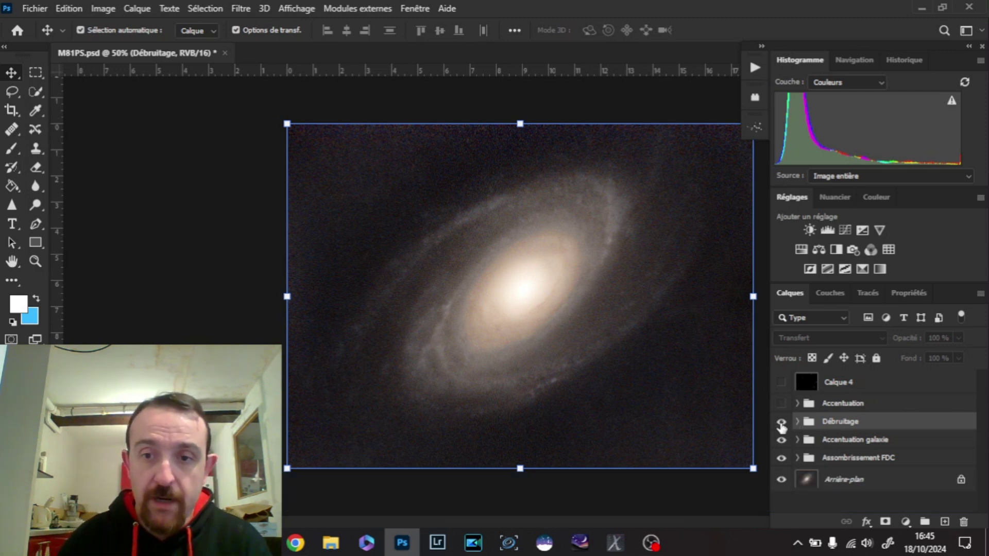
Step: Show the Débruitage group, expand it and open the Camera Raw filter applied to its Débruitage smart object
click(782, 423)
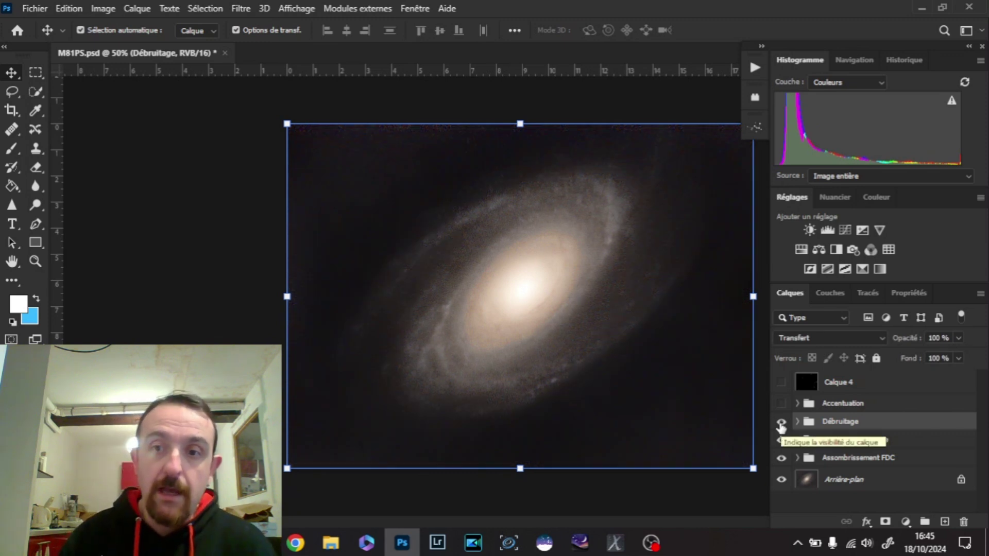
click(797, 422)
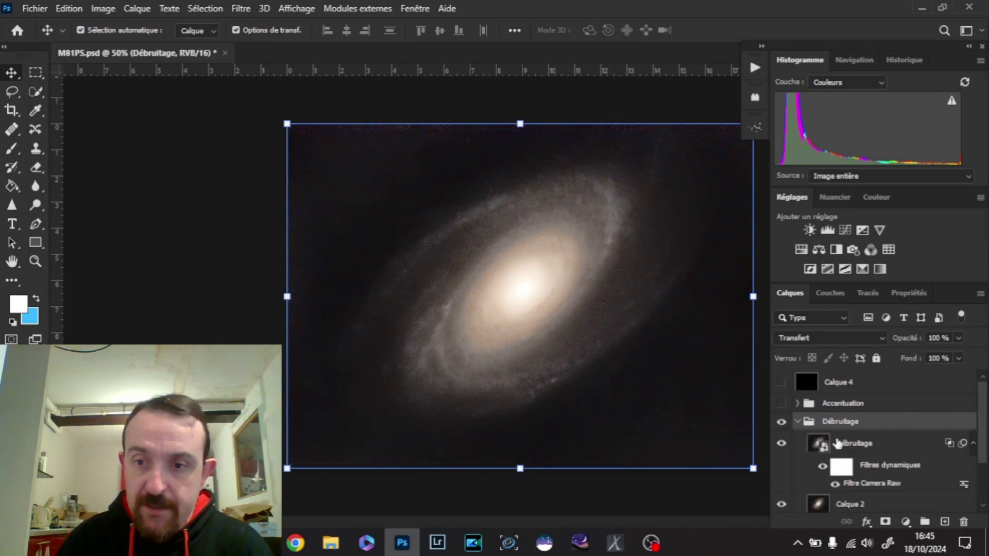
scroll(877, 442, down, 1)
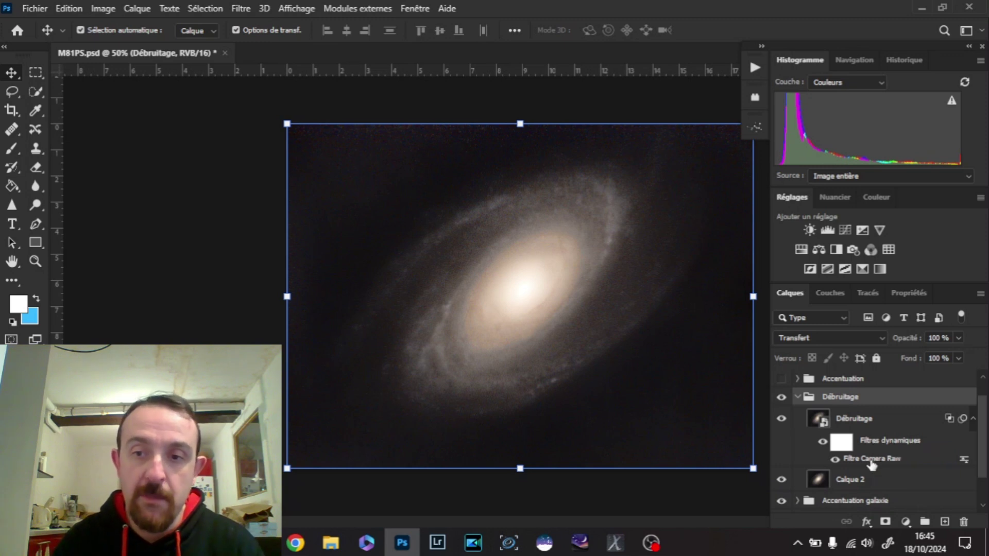
click(872, 462)
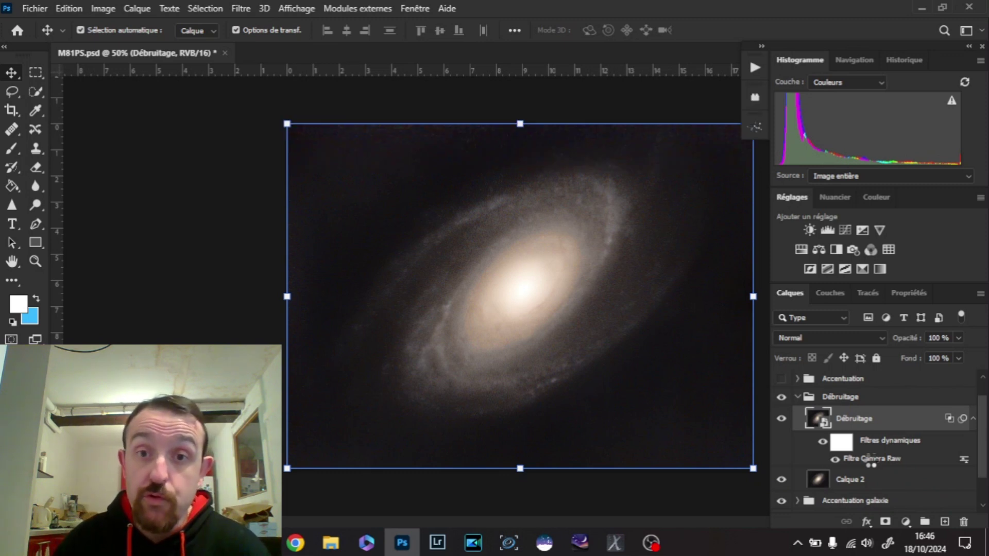
double_click(870, 459)
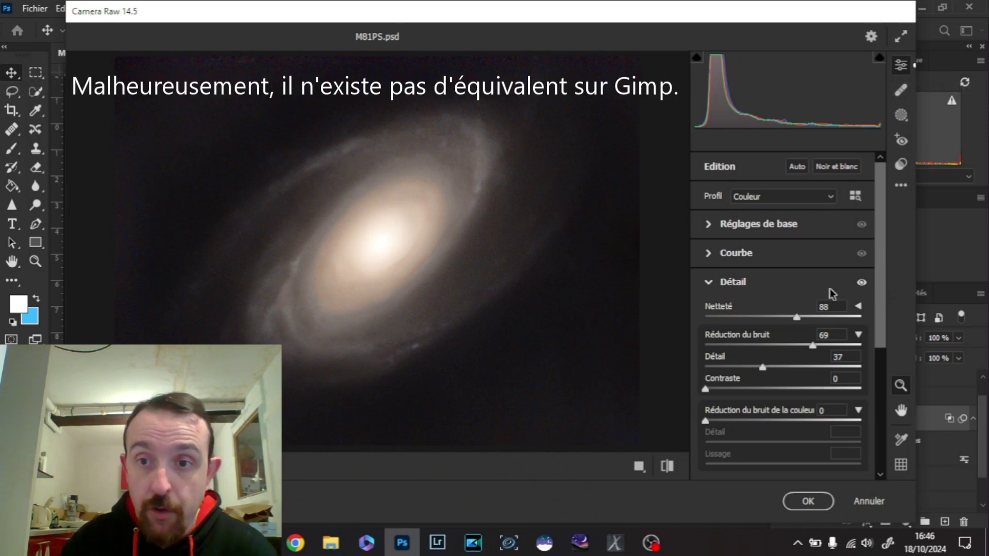
Step: Review the Camera Raw Detail settings, cancel the filter without changes, and make the Débruitage group visible
click(711, 285)
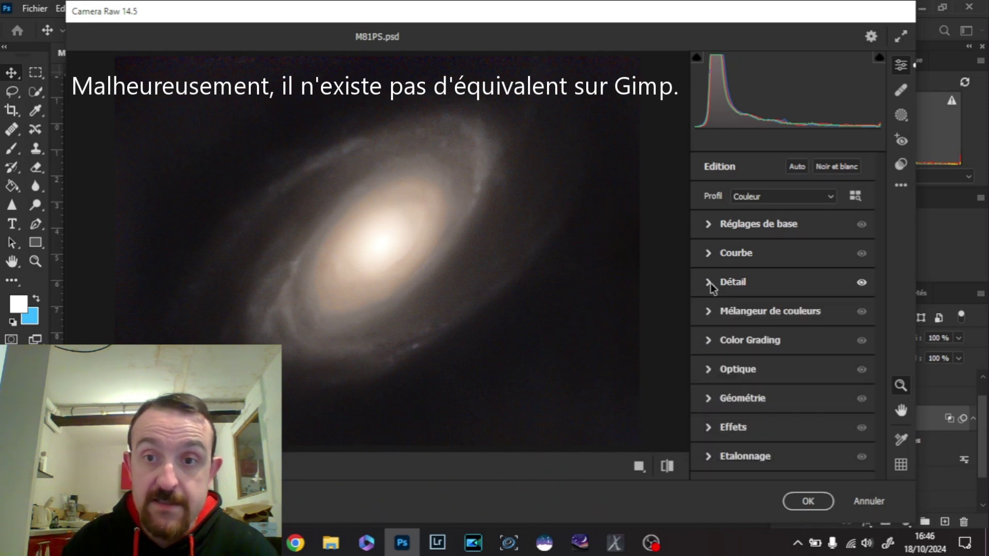
click(708, 287)
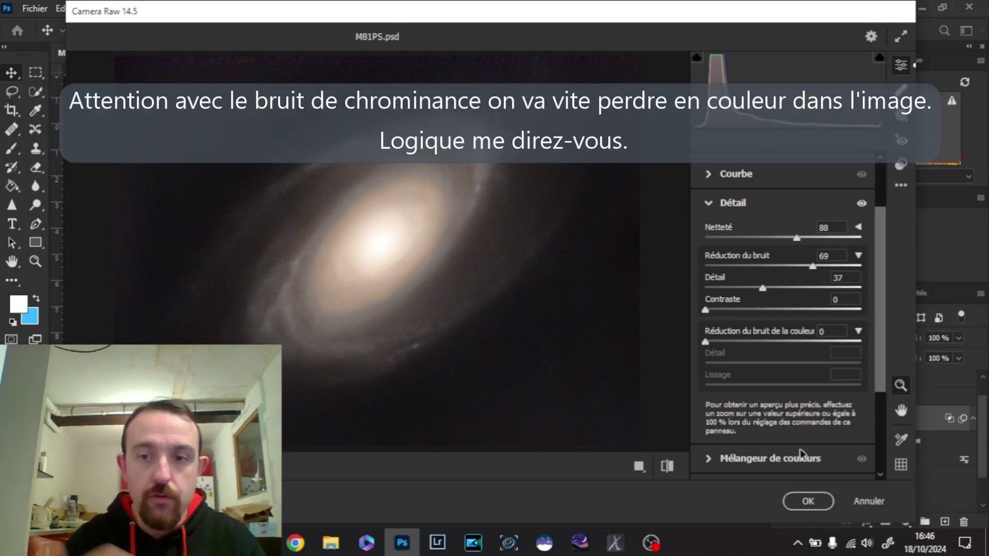
click(869, 502)
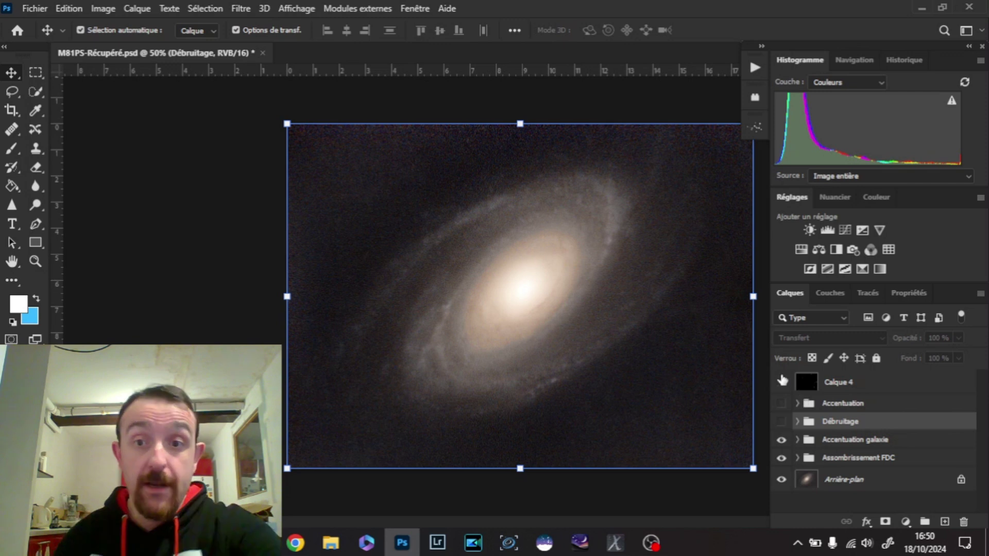
click(781, 423)
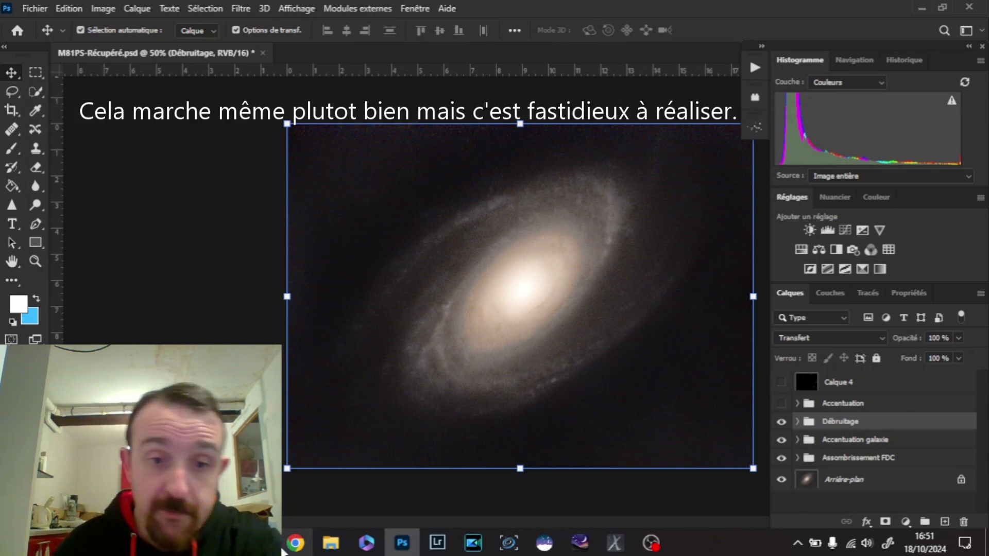
Step: Switch to Chrome, view the NoiseXTerminator product page, accept its cookies and highlight the price
click(303, 540)
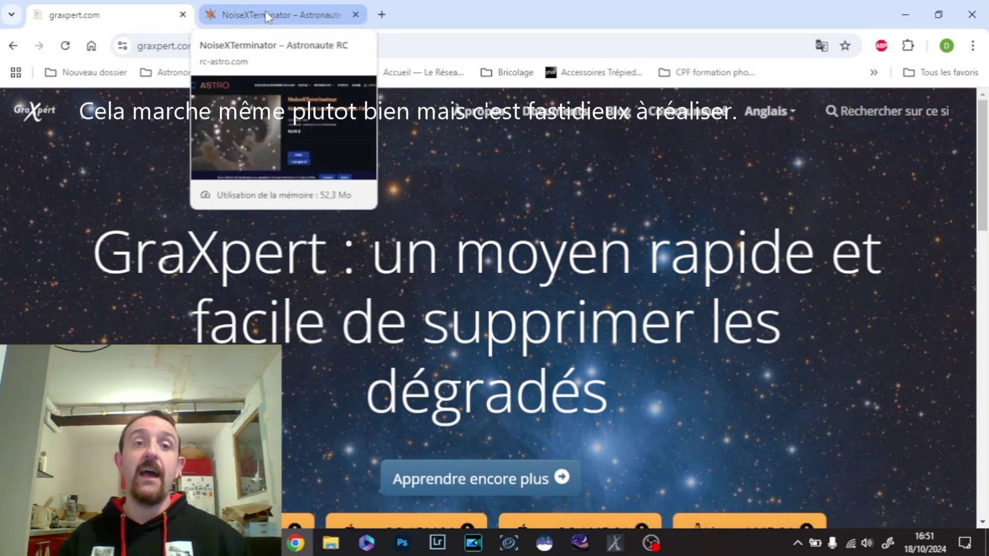
click(267, 17)
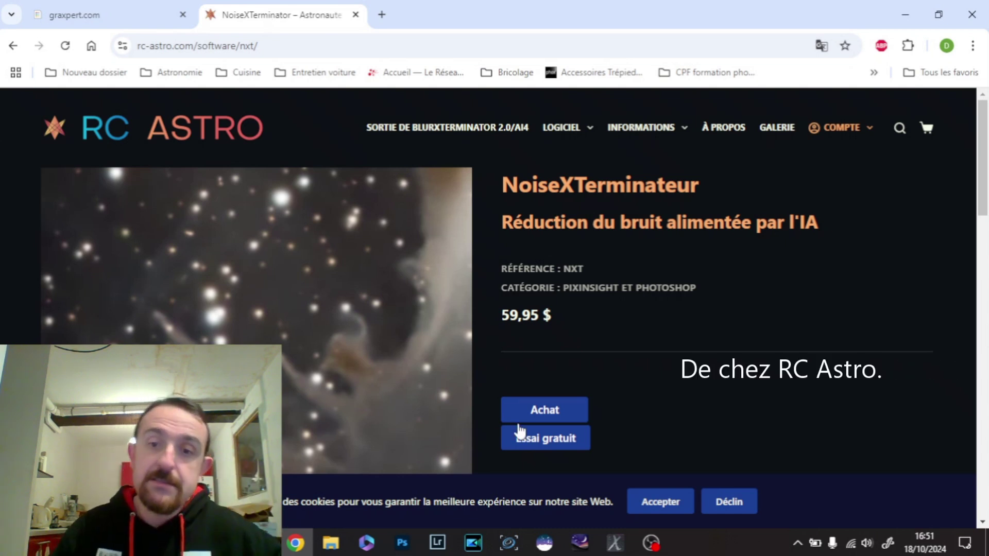
click(650, 504)
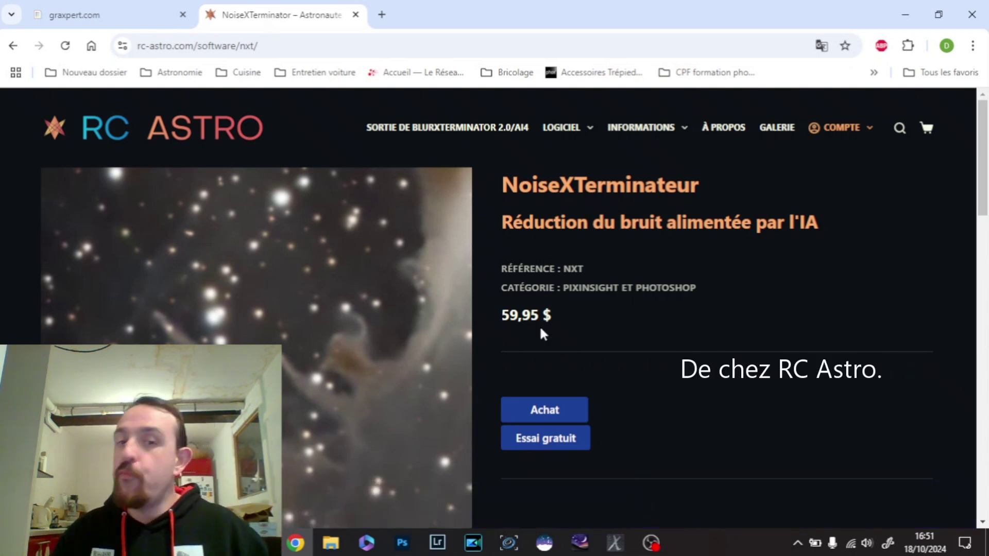
drag(549, 315, 501, 320)
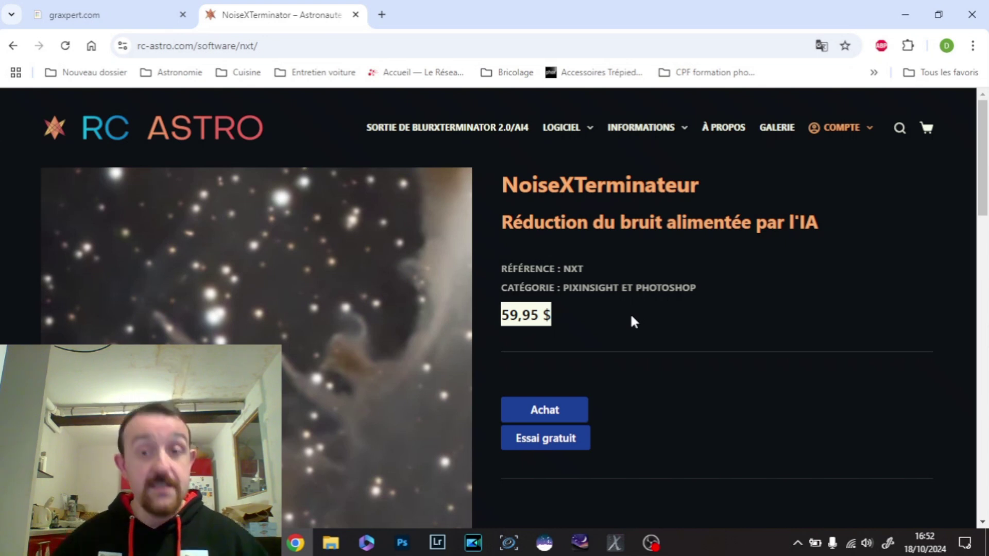
Step: Close the NoiseXTerminator page, view the download options on the GraXpert homepage and close the browser
click(356, 16)
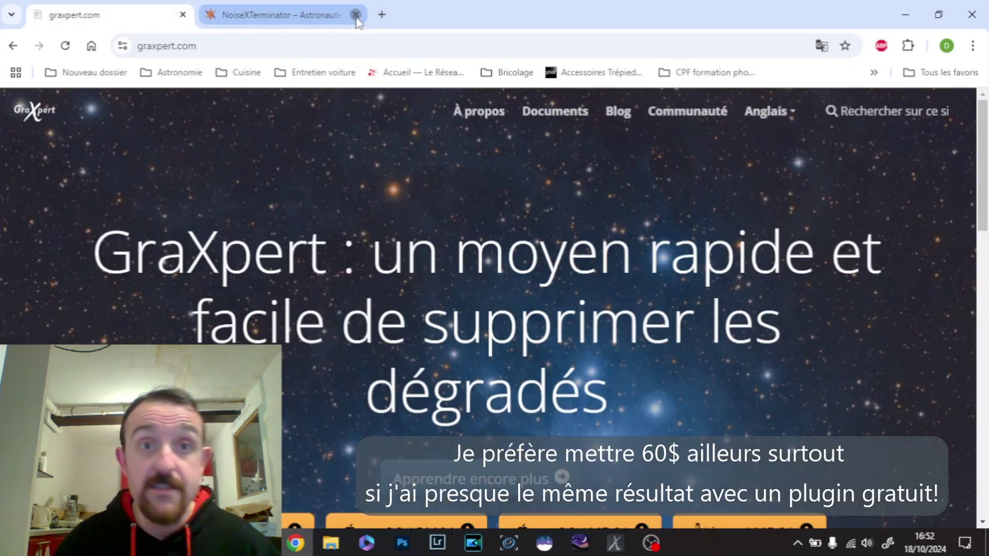
click(356, 16)
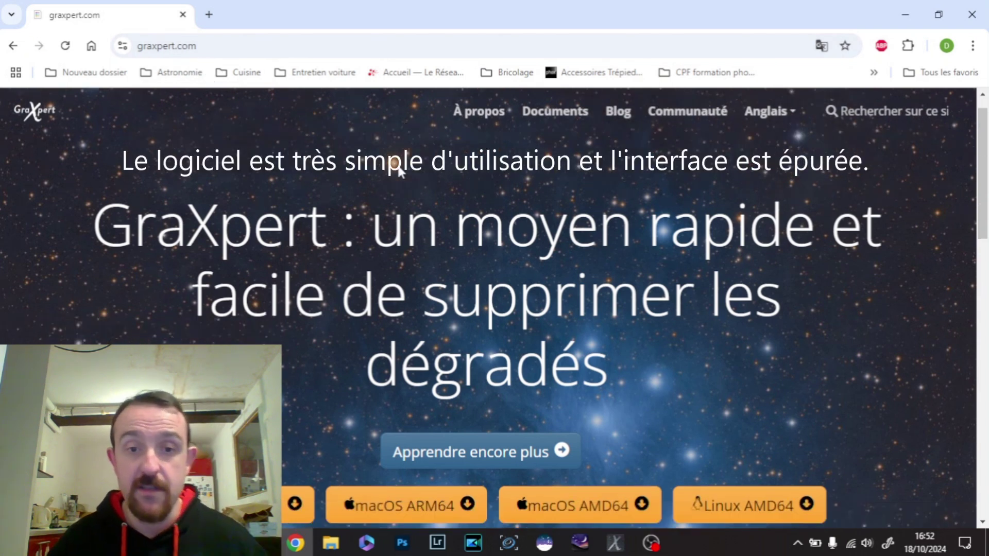
scroll(402, 173, down, 3)
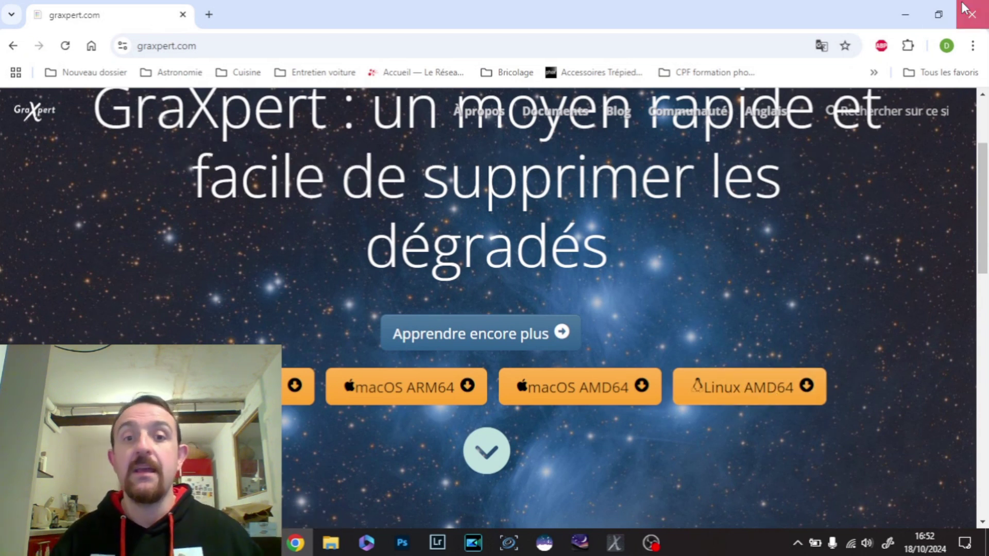
click(972, 15)
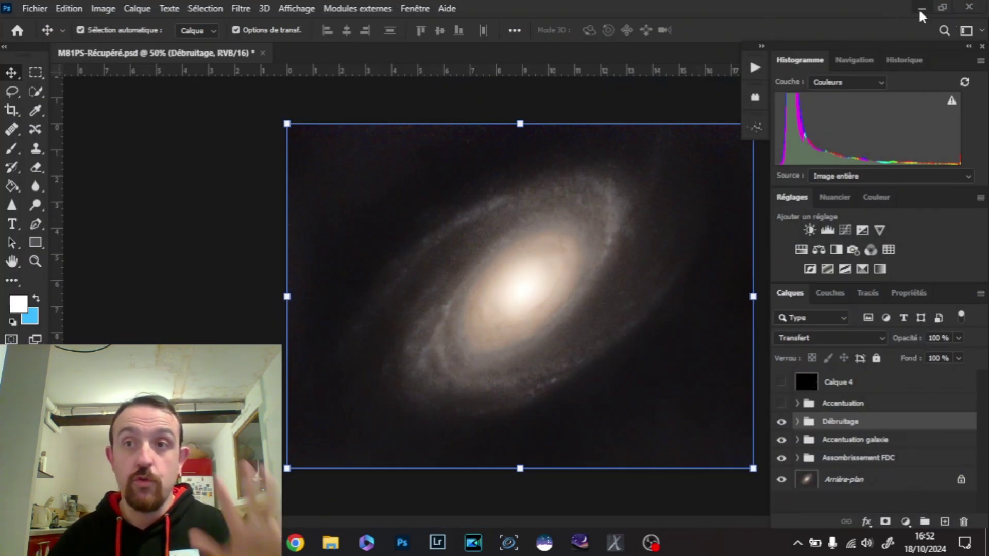
Step: Examine the denoised galaxy up close and minimize Photoshop
scroll(415, 262, up, 1)
scroll(415, 263, up, 2)
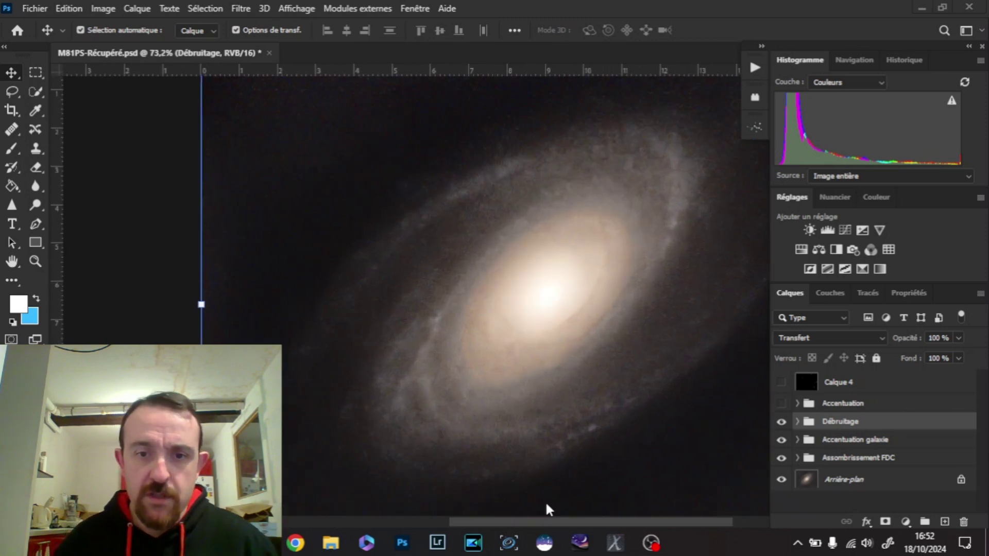
drag(610, 522, 643, 526)
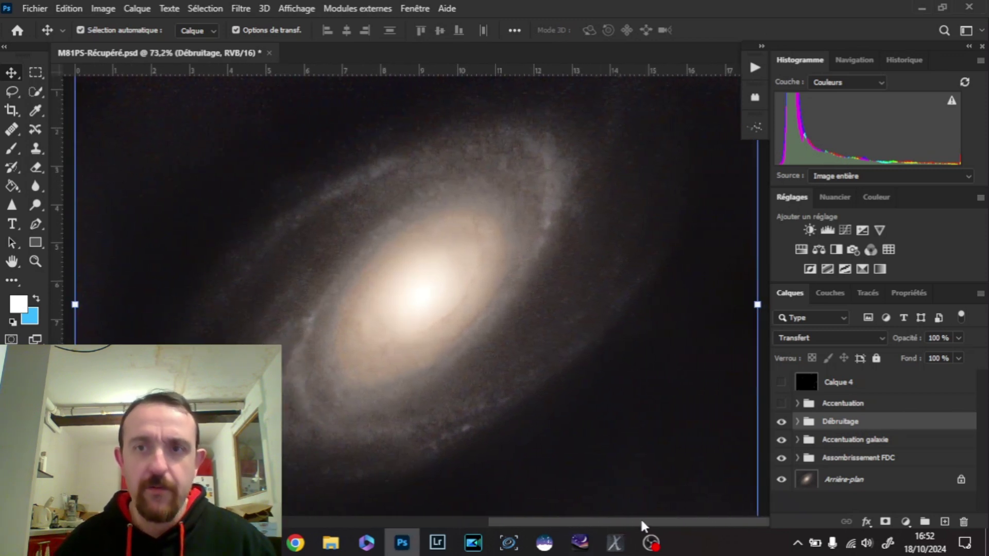
click(922, 9)
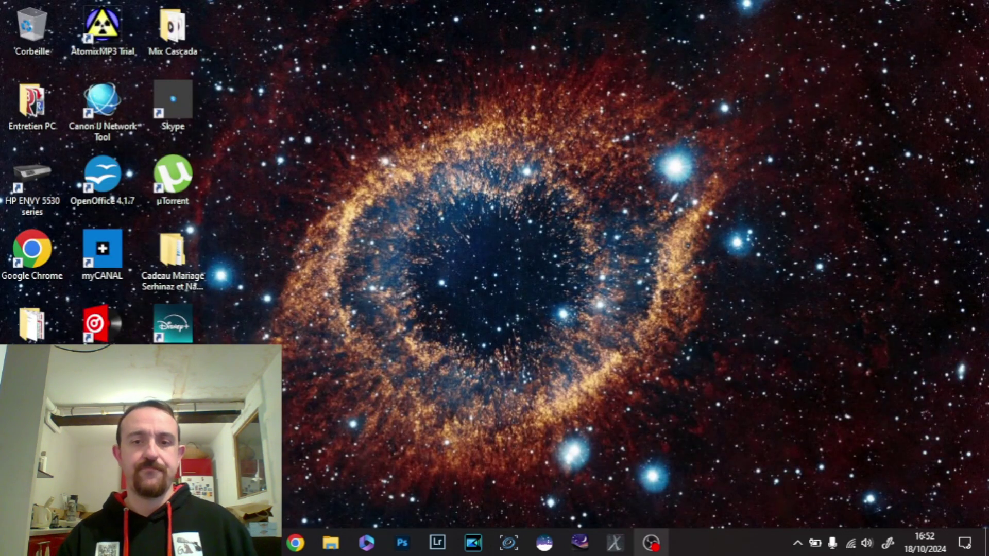
Step: Switch to GraXpert, review the background extraction interpolation methods while keeping AI, and collapse the Background Extraction section
click(615, 542)
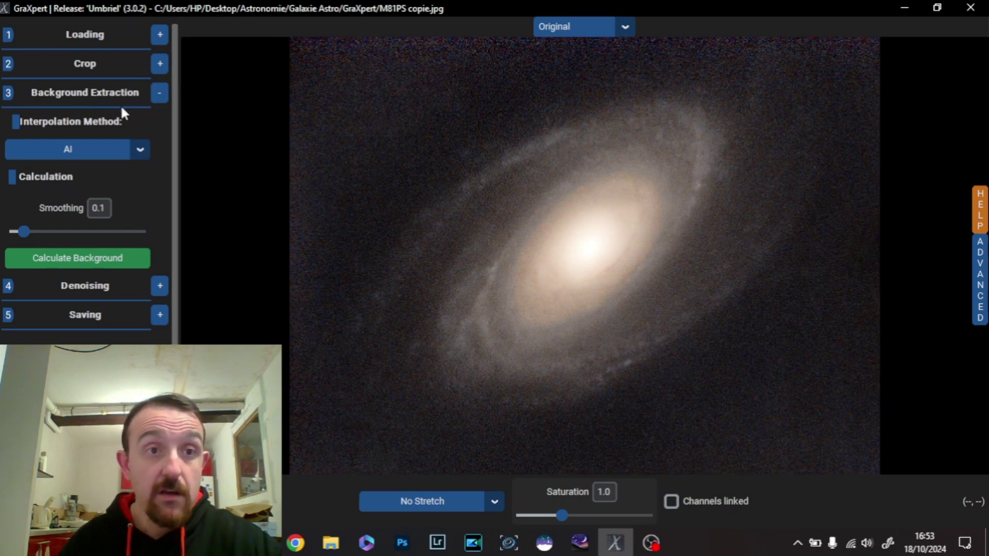
click(139, 151)
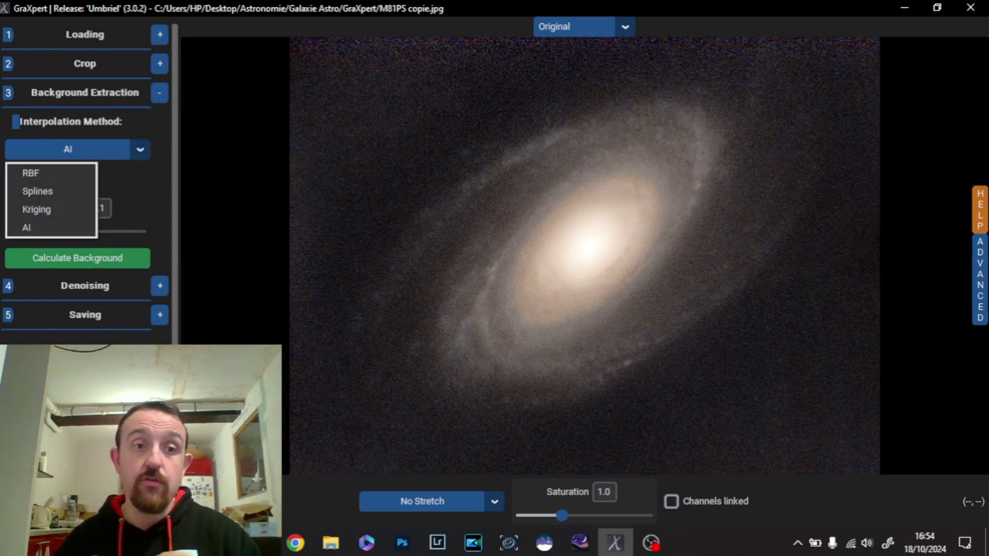
key(Escape)
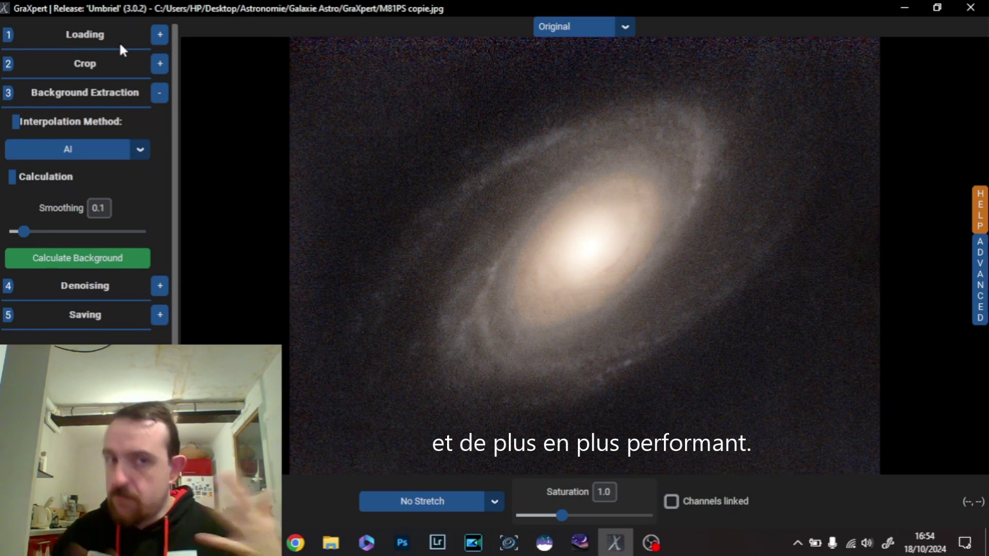
click(159, 98)
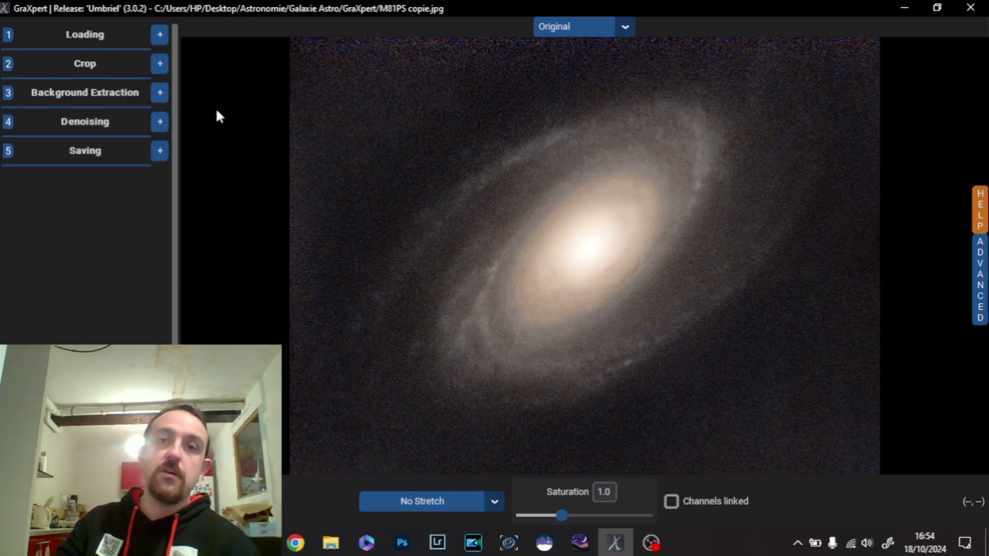
Step: Compare the Background and Gradient-Corrected versions of the galaxy image, and return to the Original view
click(626, 31)
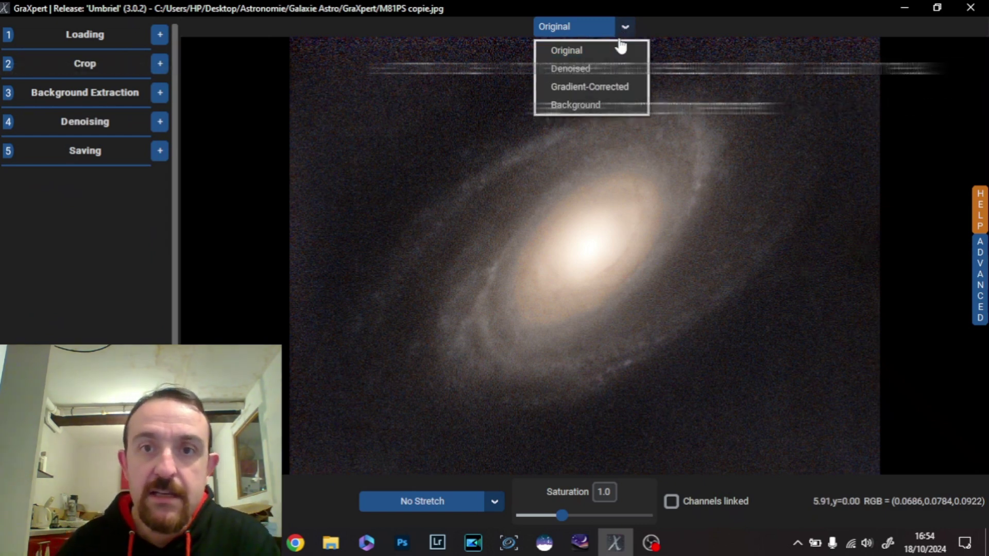
click(593, 106)
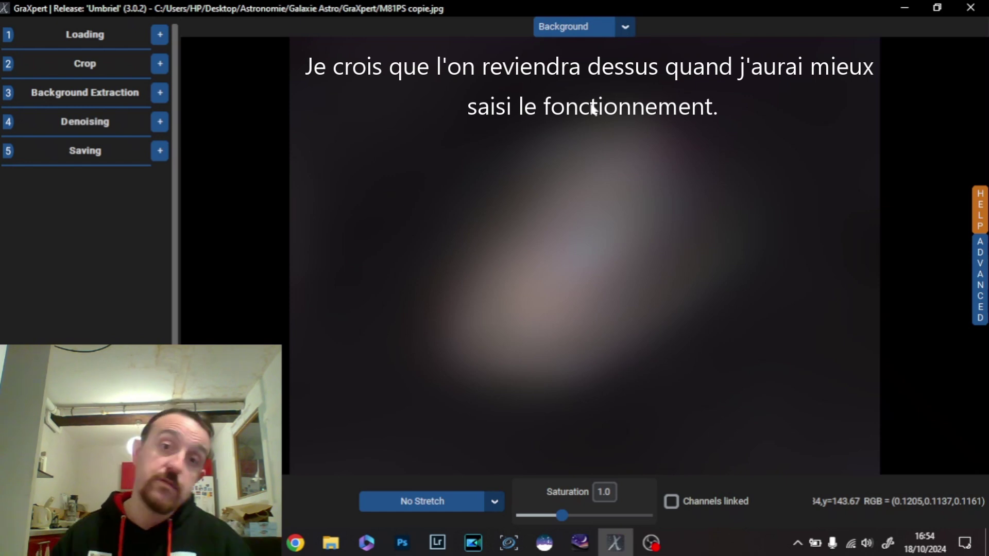
click(624, 32)
click(607, 86)
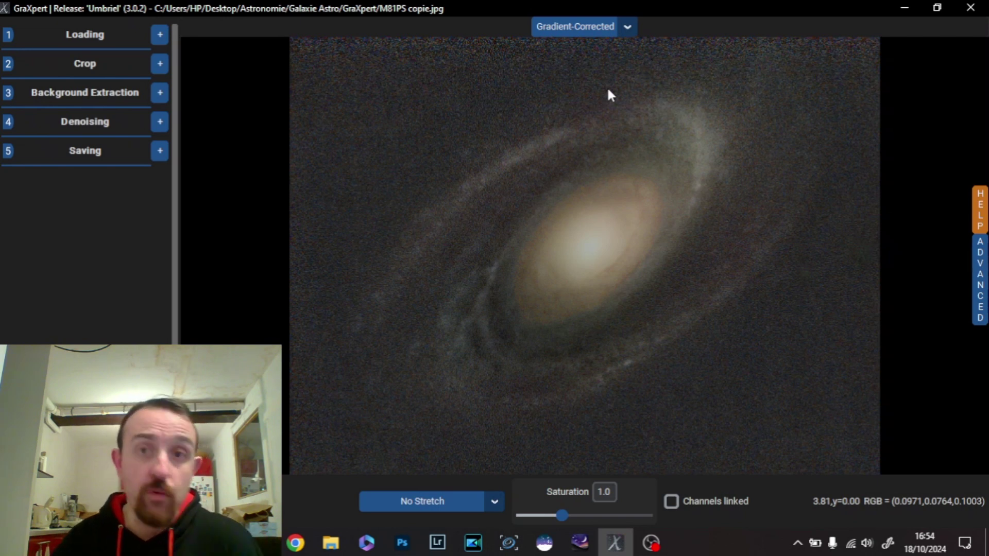
click(628, 35)
click(583, 46)
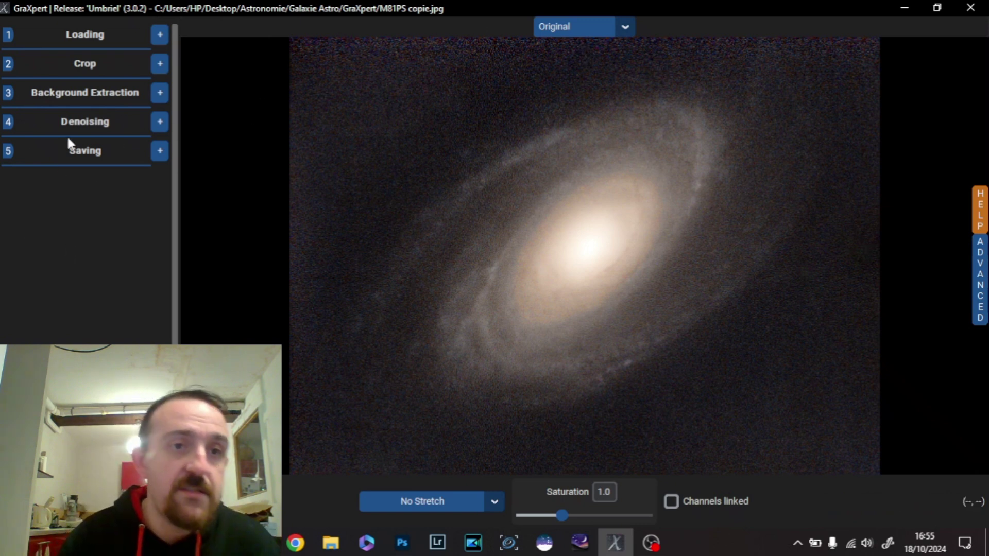
Step: Open the denoising settings, review the Denoising AI-Model versions in the advanced settings while keeping 3.0.2, and close the advanced settings
click(160, 122)
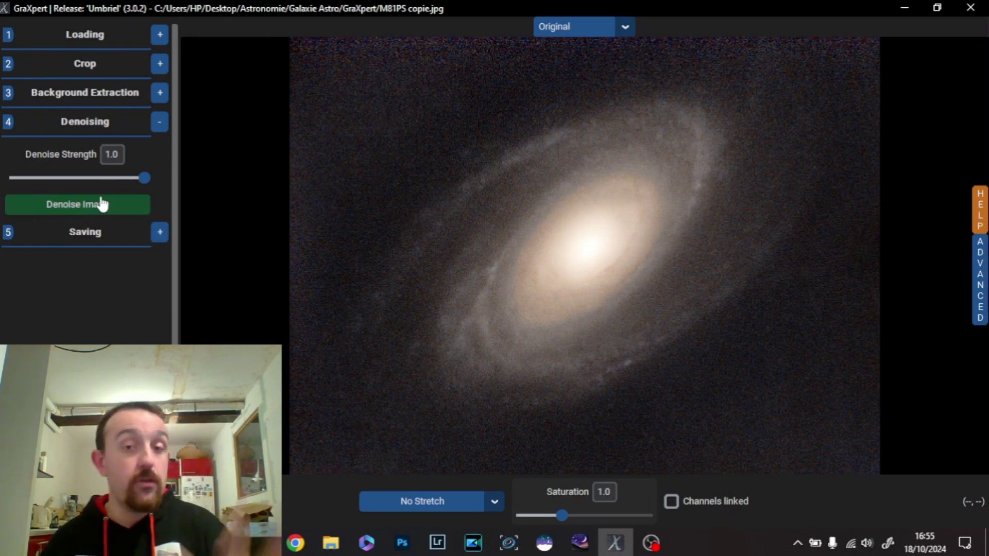
click(103, 206)
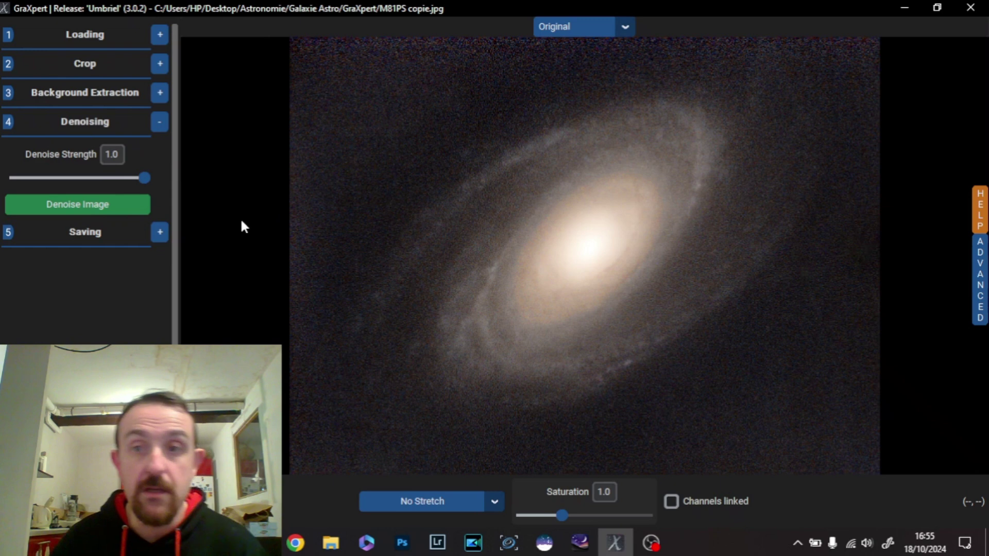
click(980, 282)
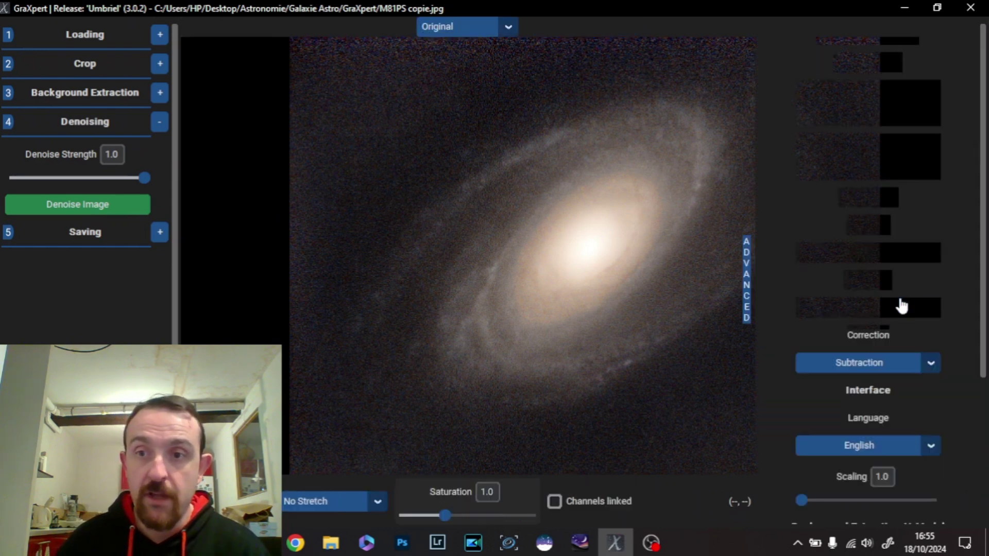
scroll(909, 307, down, 2)
scroll(909, 307, down, 5)
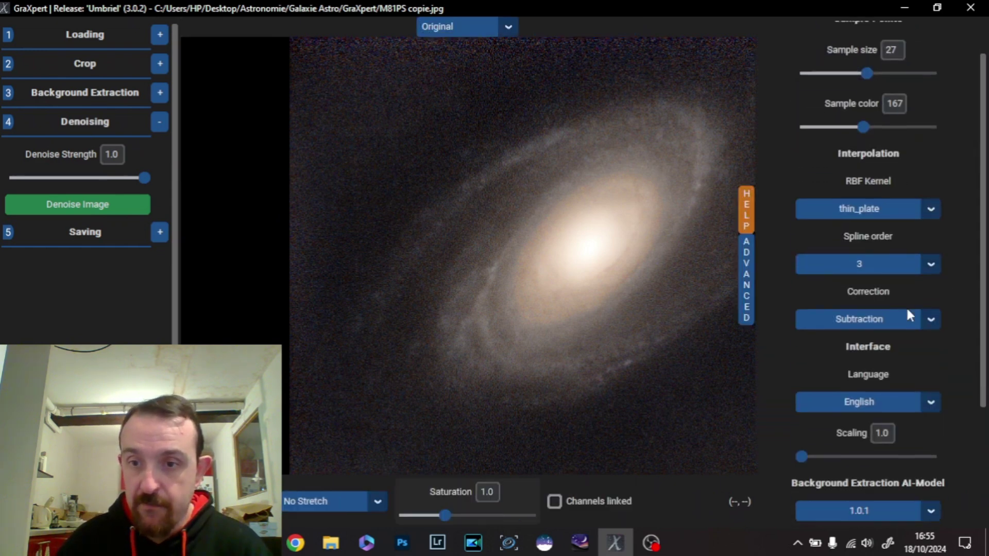
scroll(915, 334, down, 1)
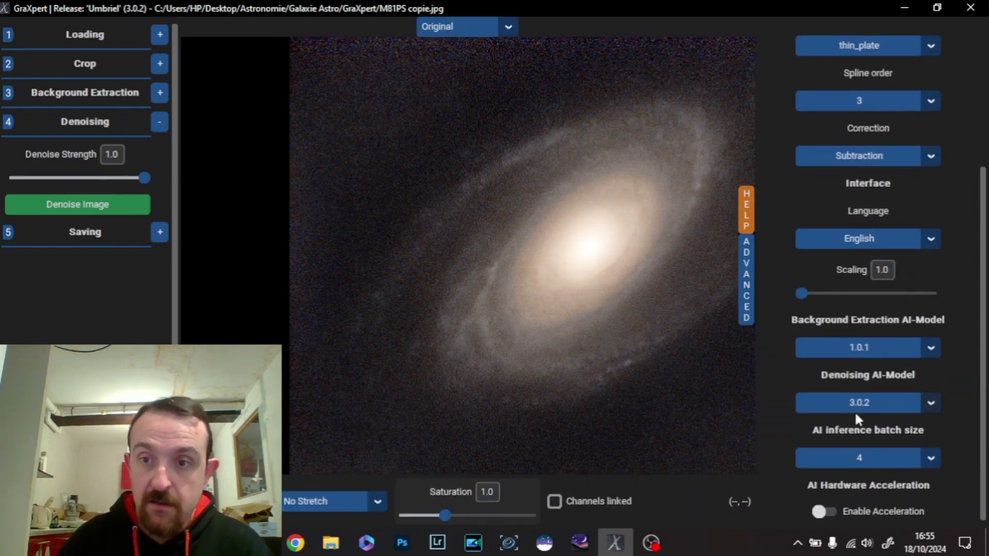
click(929, 407)
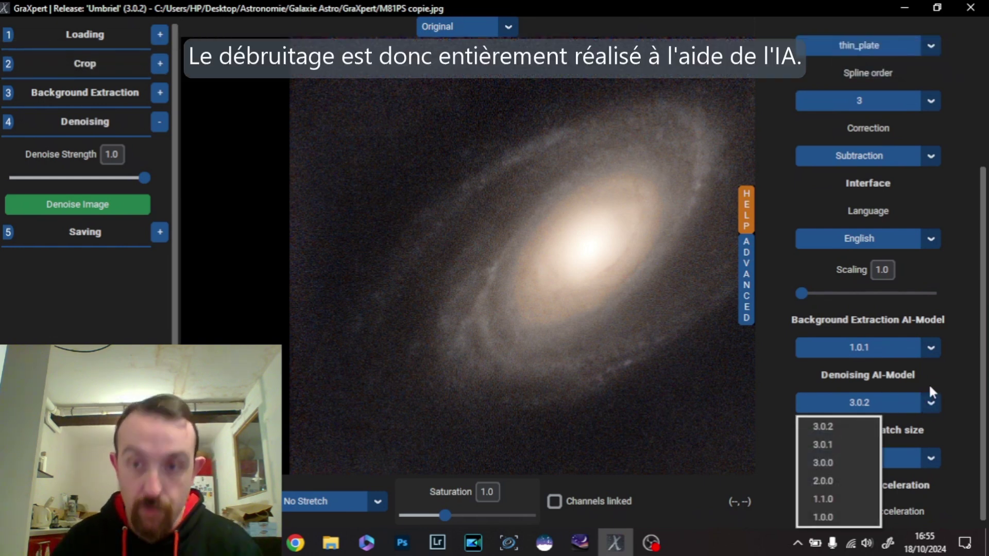
click(966, 365)
scroll(894, 347, up, 3)
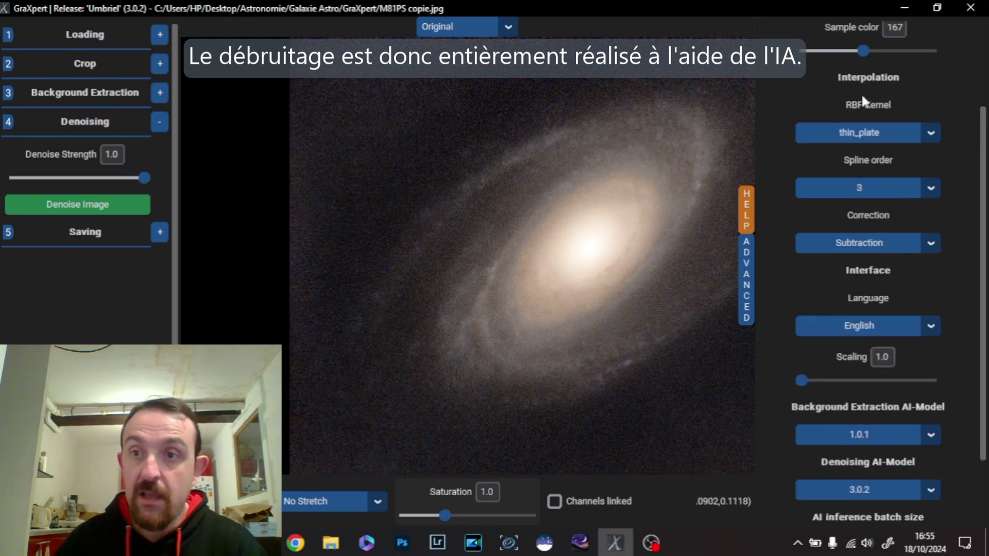
click(746, 273)
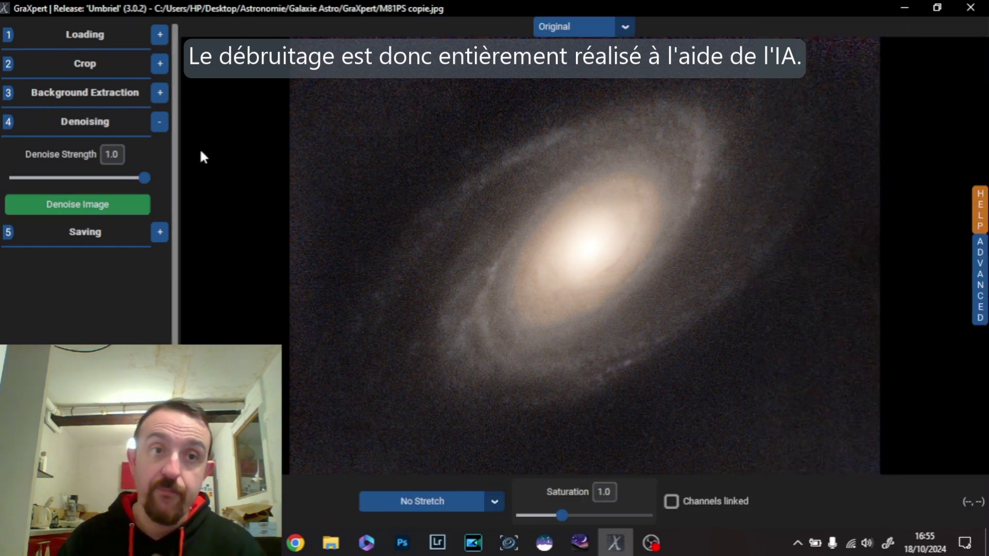
Step: Display the Denoised version of the galaxy image, switch briefly to Photoshop and return to GraXpert
click(627, 28)
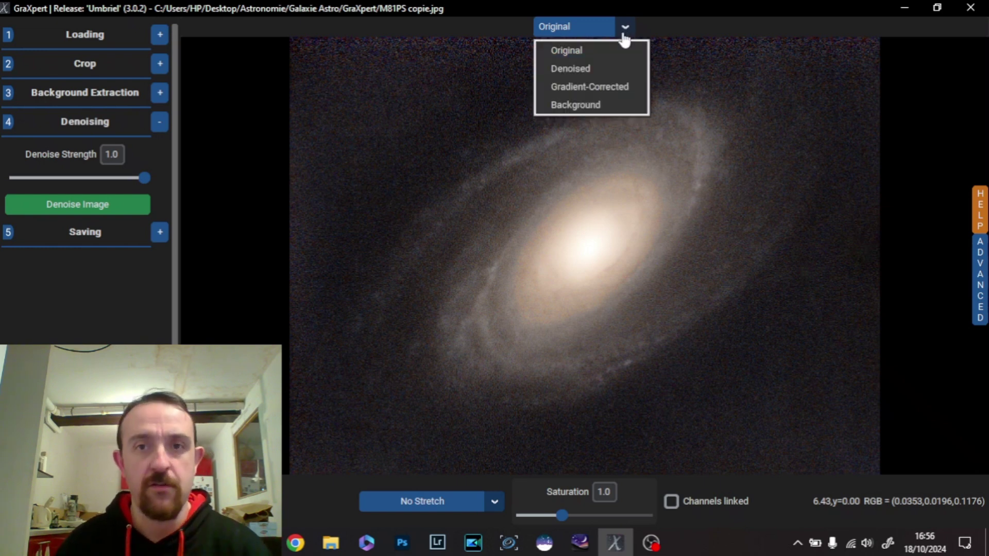
click(577, 67)
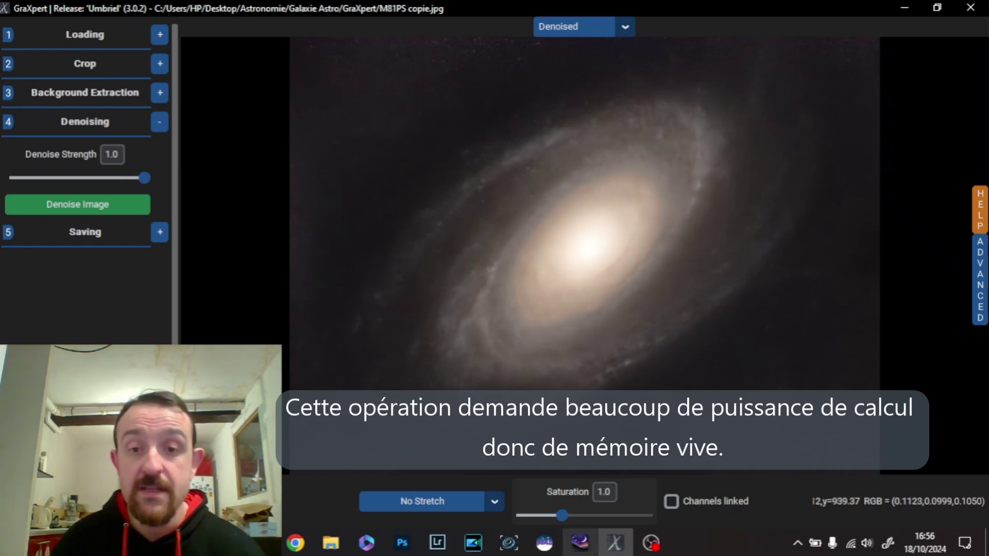
click(405, 545)
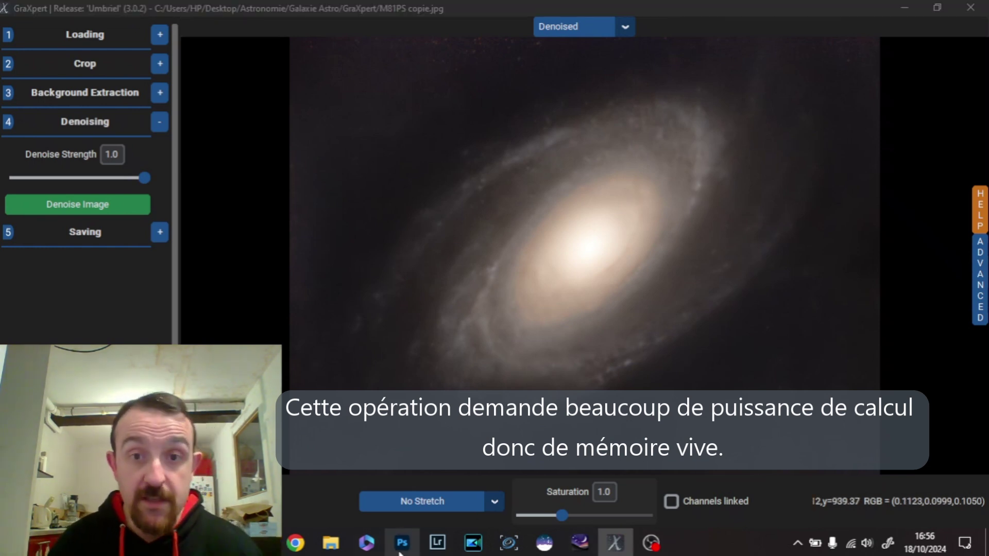
click(614, 543)
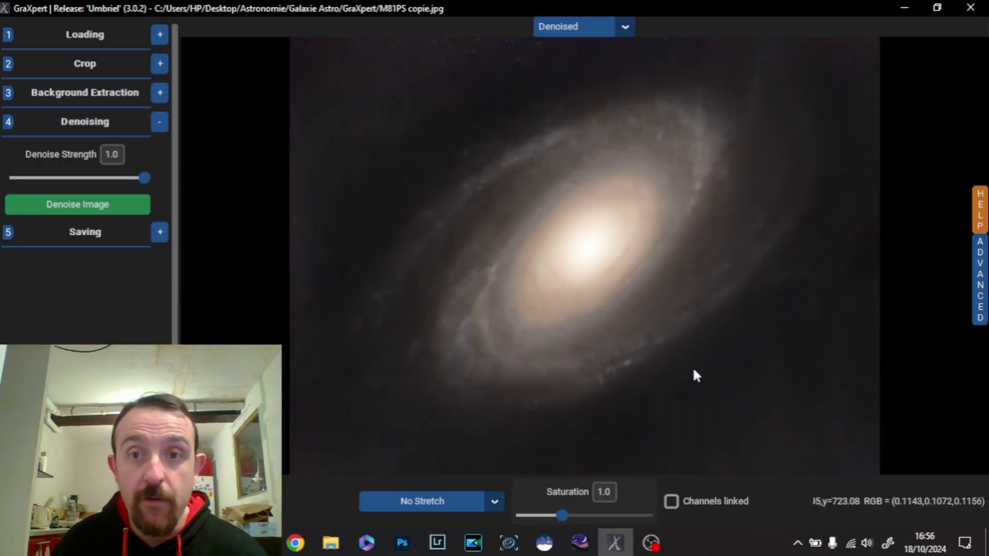
Step: Examine the core and spiral arms of the GraXpert-denoised galaxy up close
scroll(685, 375, up, 3)
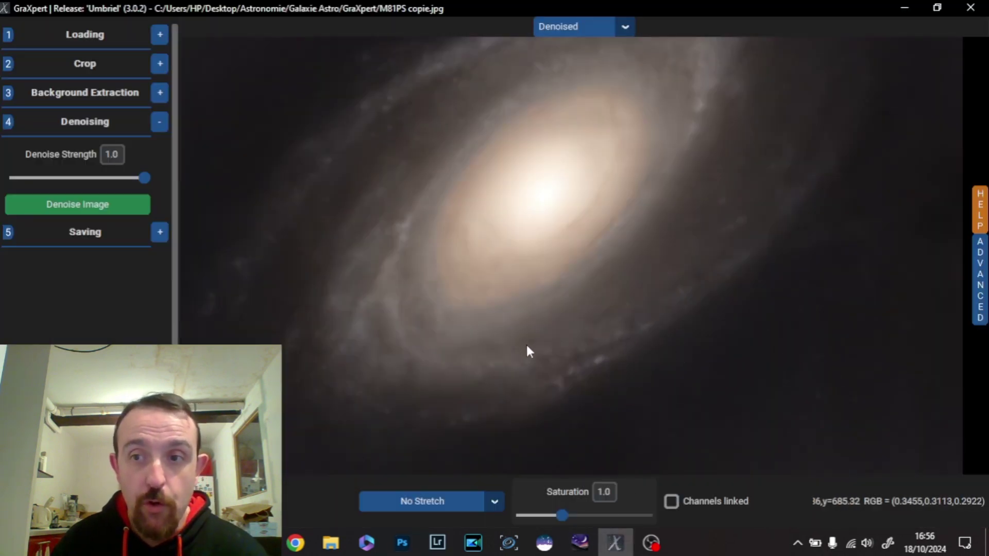
scroll(526, 343, down, 1)
drag(503, 217, 494, 314)
scroll(490, 316, down, 1)
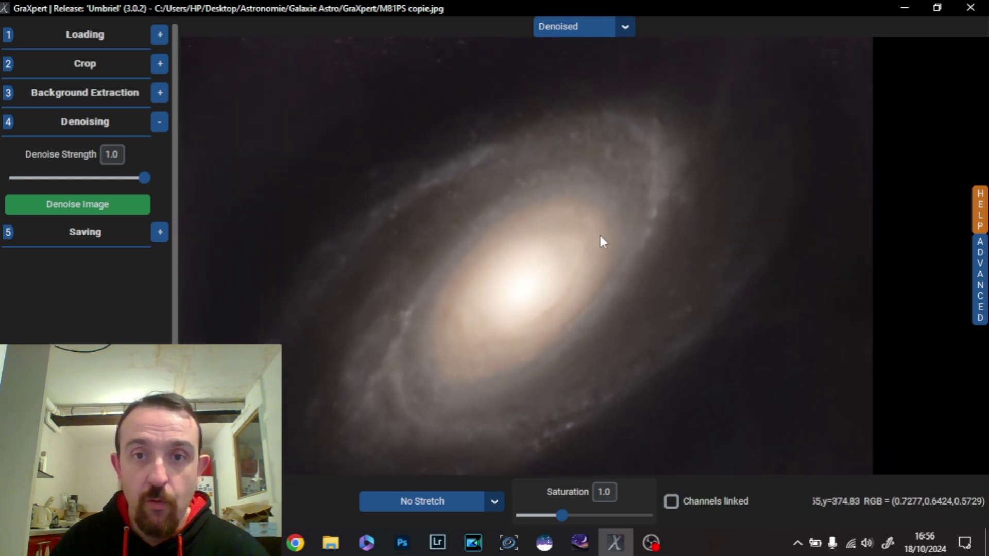
drag(520, 270, 556, 272)
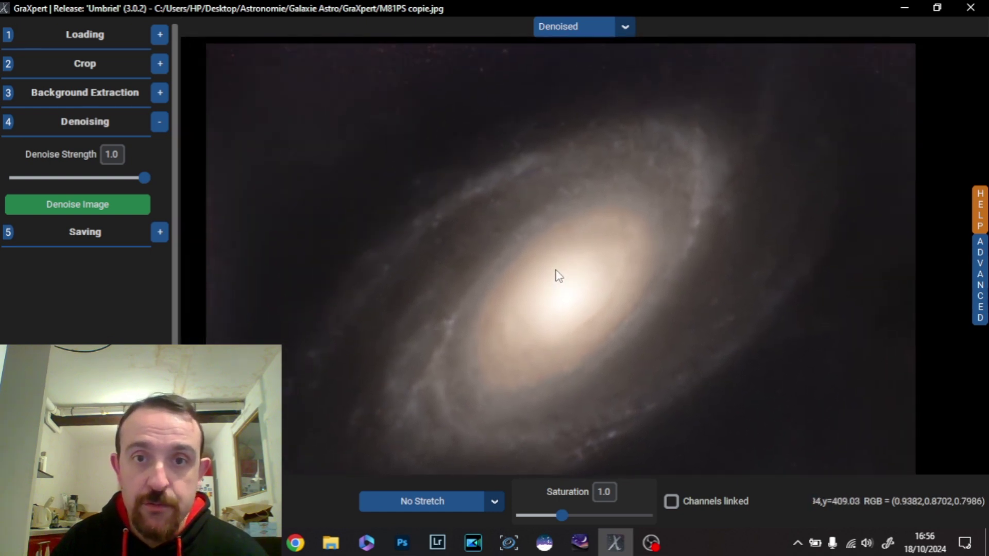
scroll(546, 268, up, 3)
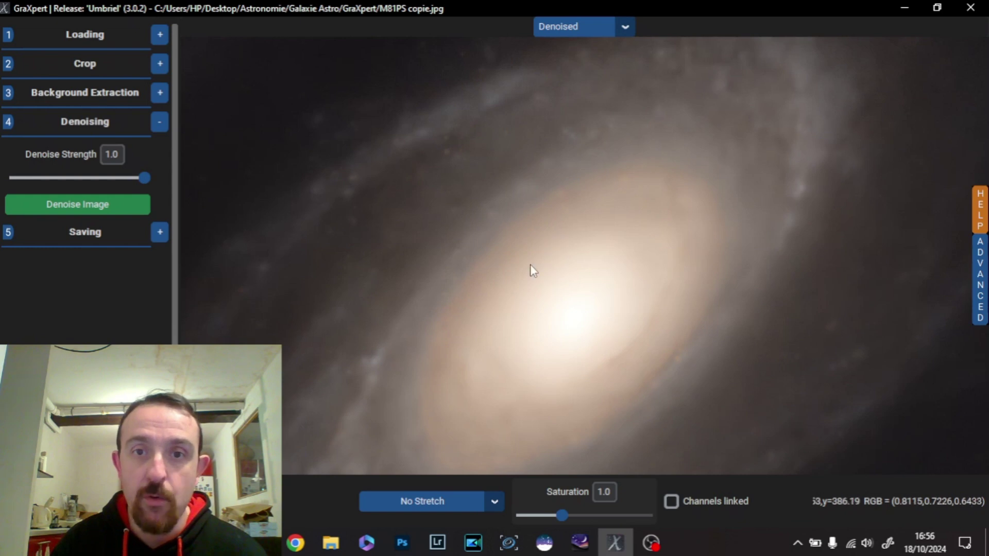
drag(530, 272, 503, 304)
scroll(573, 242, down, 1)
scroll(574, 242, down, 2)
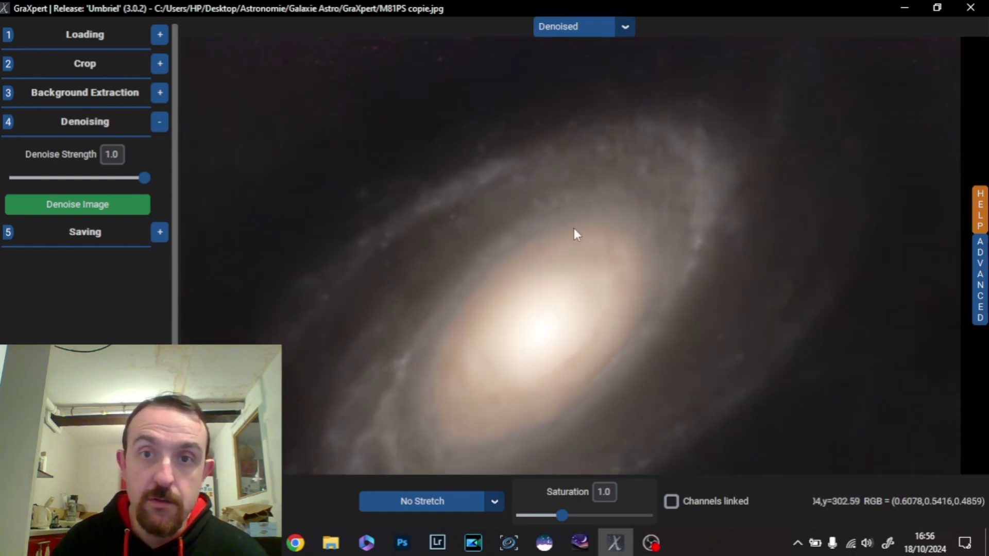
Step: Switch to Photoshop and inspect the Camera Raw-denoised galaxy up close
click(402, 543)
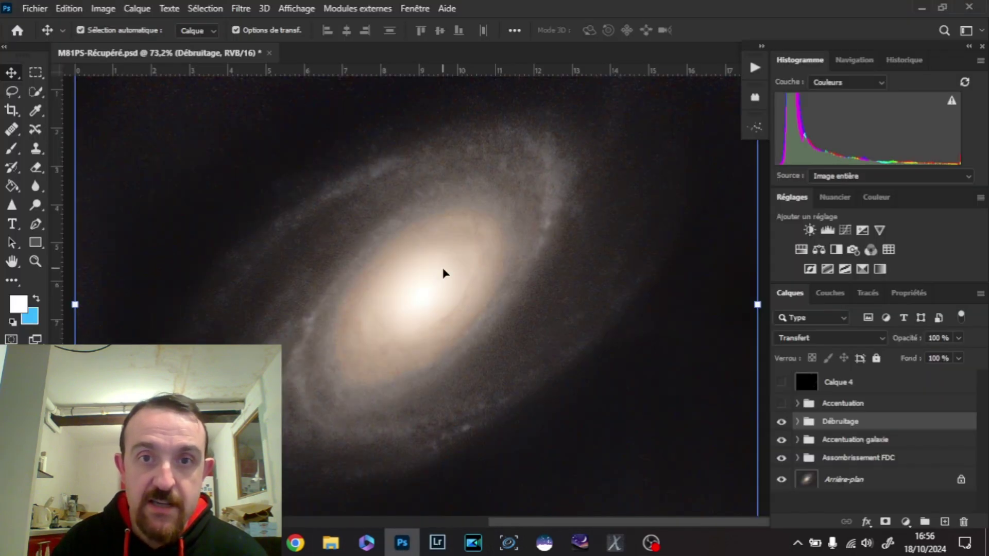
scroll(443, 274, up, 3)
click(477, 186)
drag(501, 221, 481, 206)
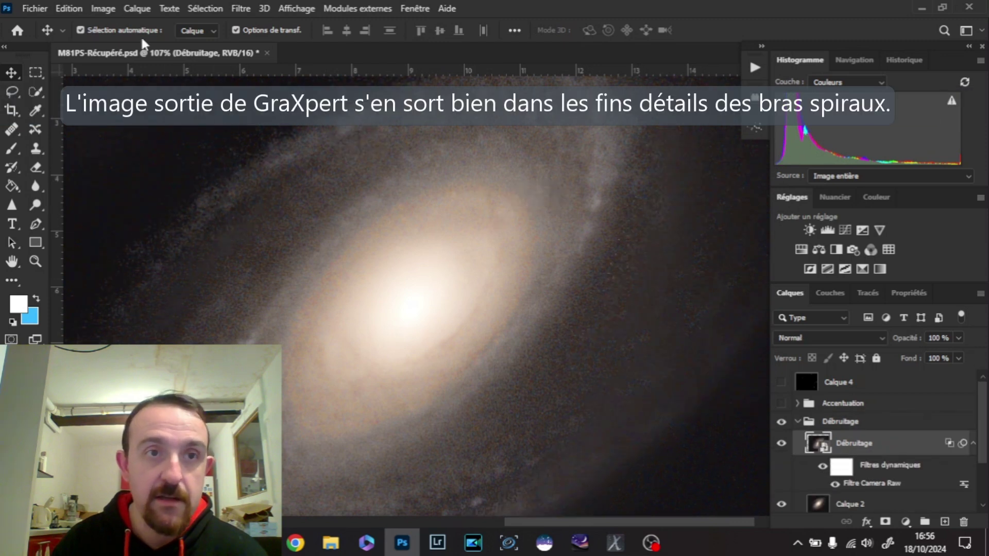
click(77, 9)
click(129, 22)
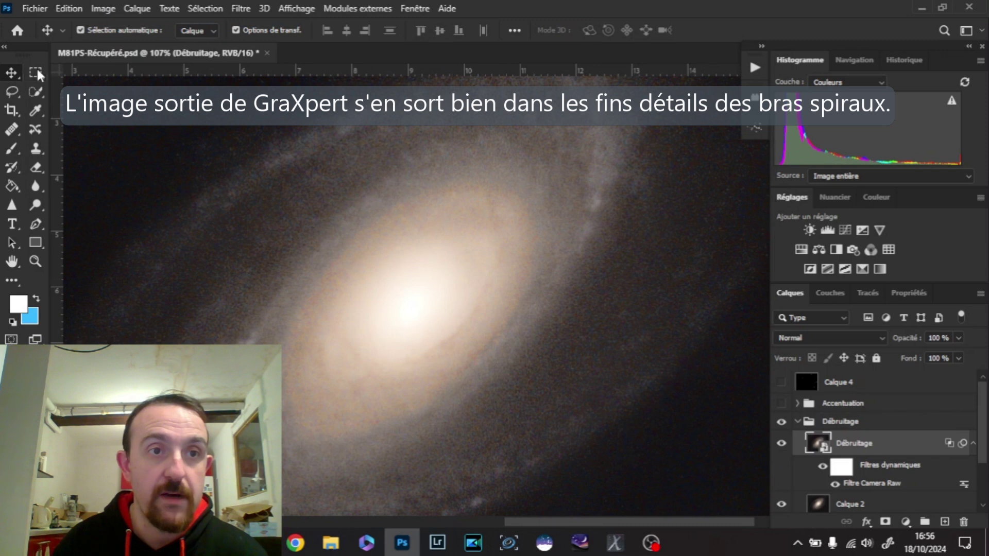
Step: Bring the galaxy's upper spiral arms into view with the Hand tool and compare the Photoshop version with GraXpert's denoised image
click(12, 261)
drag(309, 180, 371, 276)
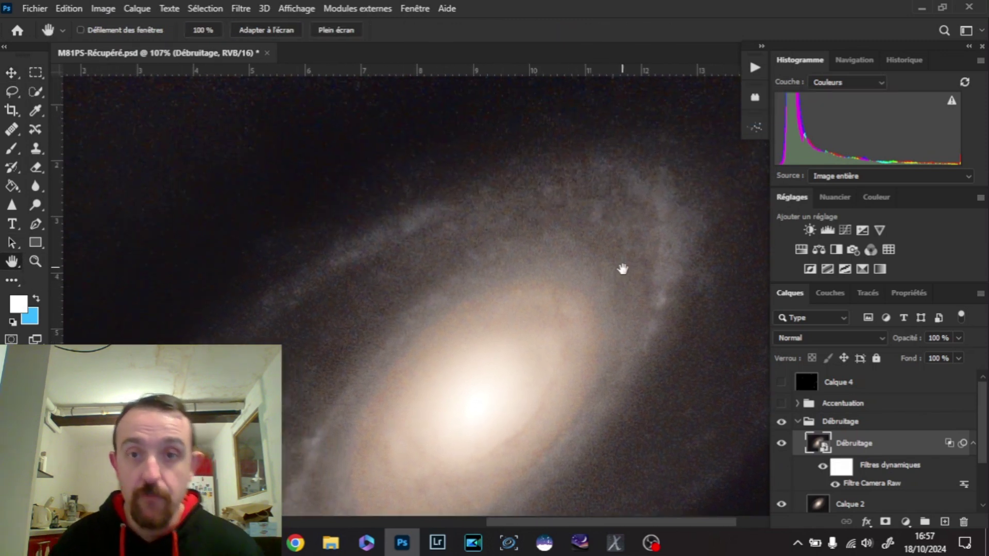
click(625, 545)
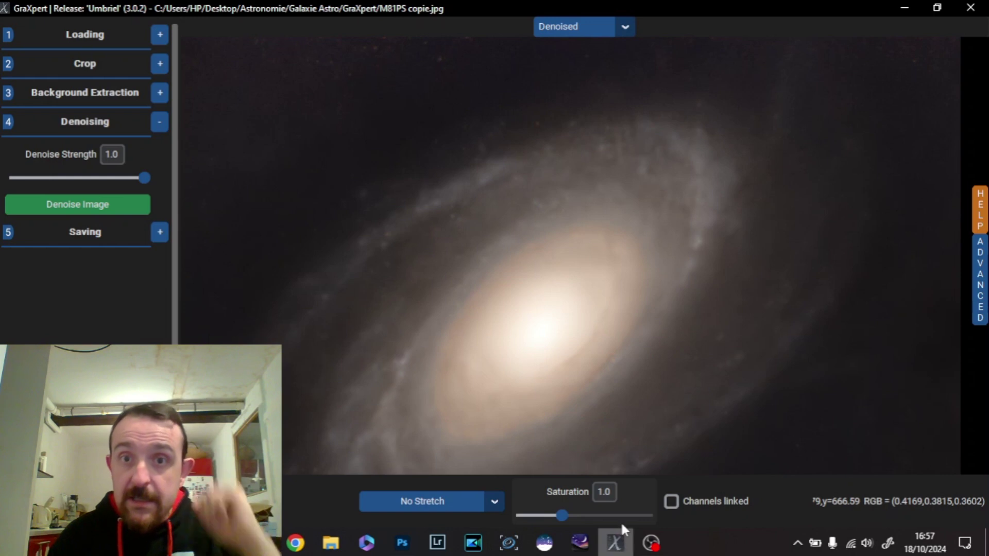
click(402, 543)
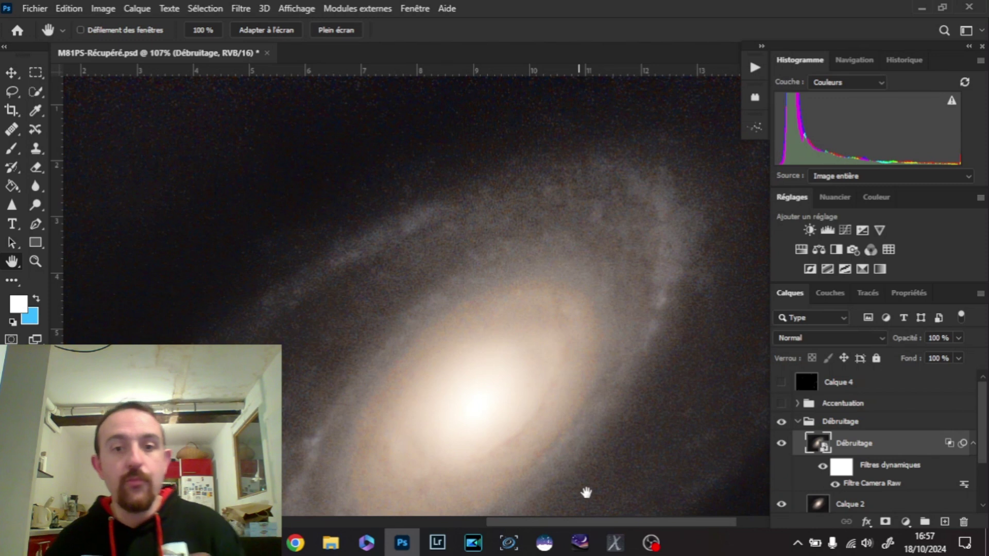
click(615, 543)
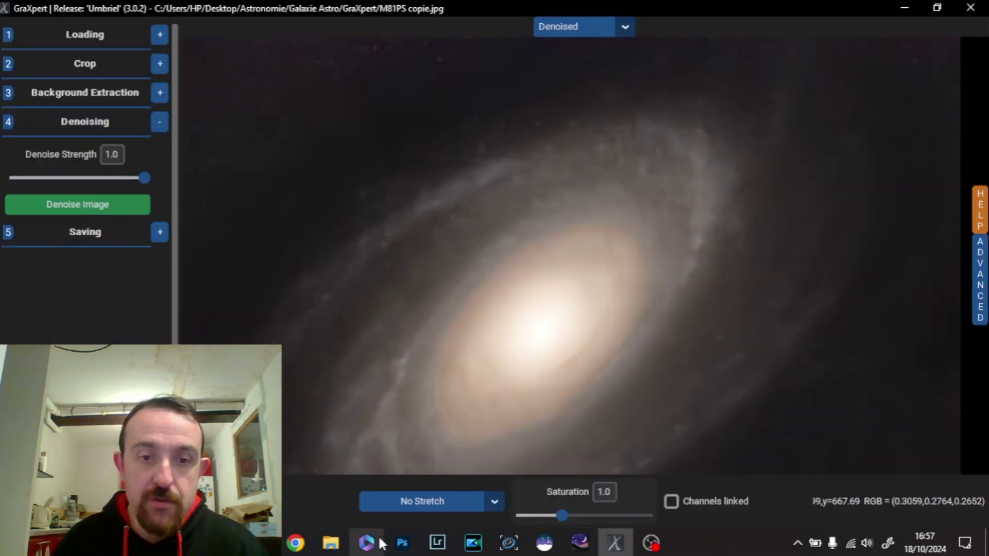
Step: Check the noise in the spiral arms in Photoshop, and switch to GraXpert to examine the same arms there
click(403, 543)
scroll(540, 318, down, 3)
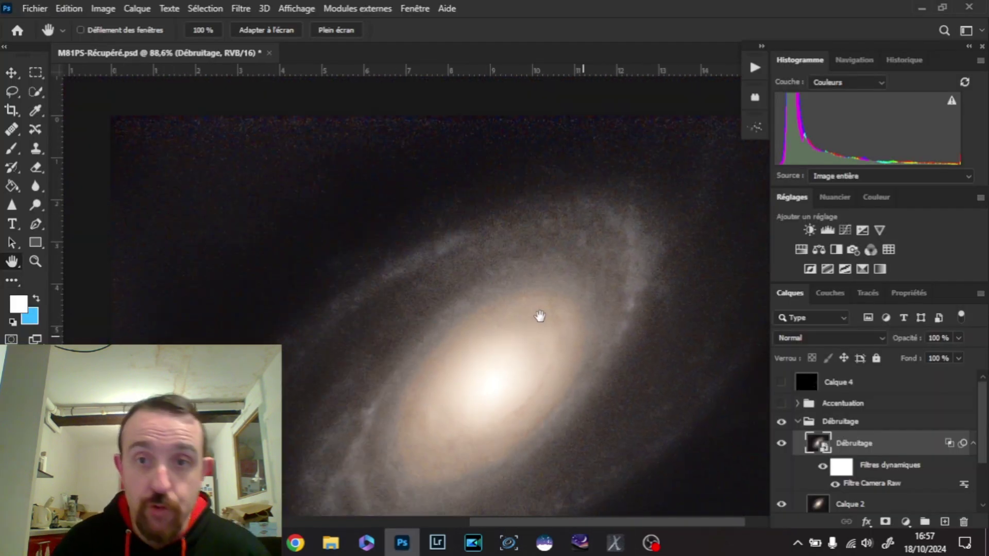
scroll(489, 355, up, 2)
scroll(488, 355, up, 1)
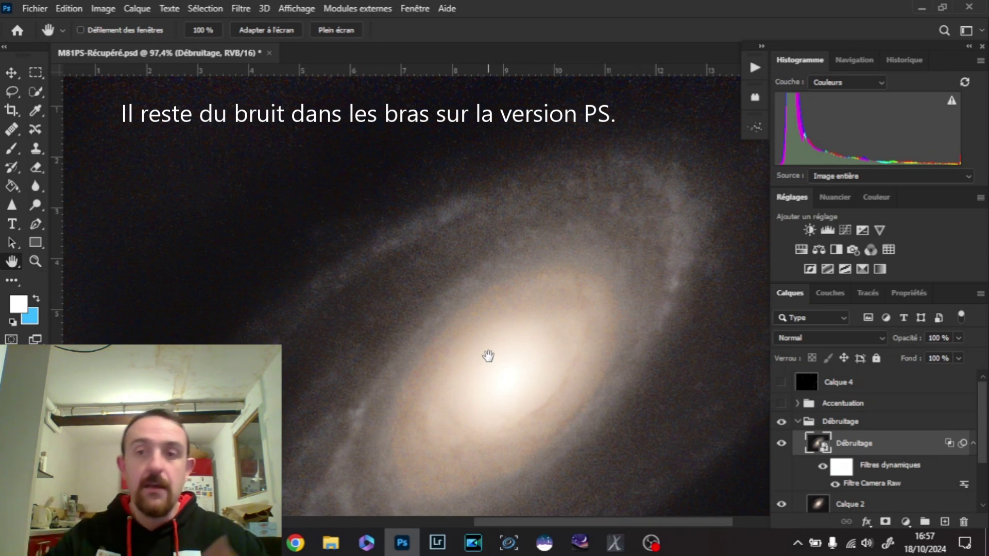
click(614, 549)
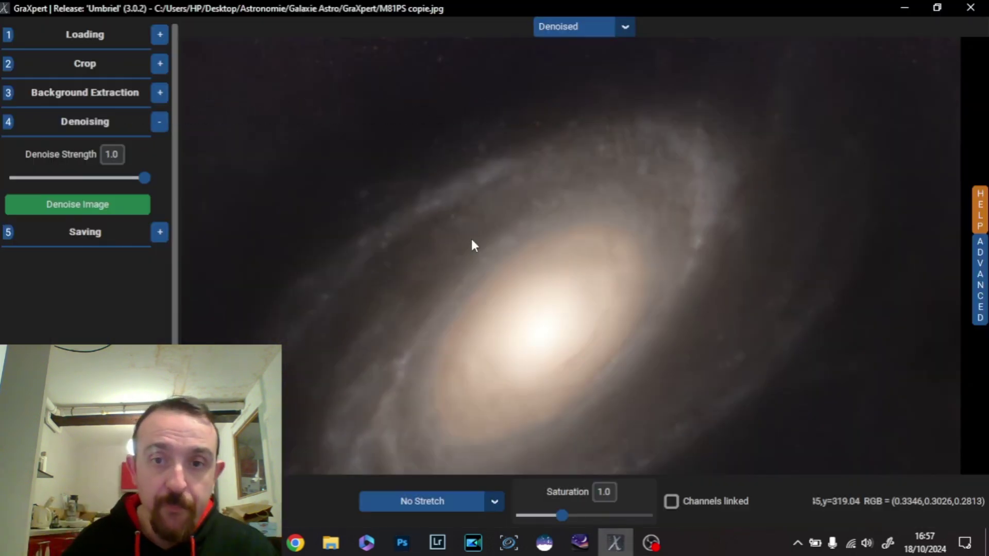
scroll(471, 239, down, 2)
scroll(471, 239, up, 1)
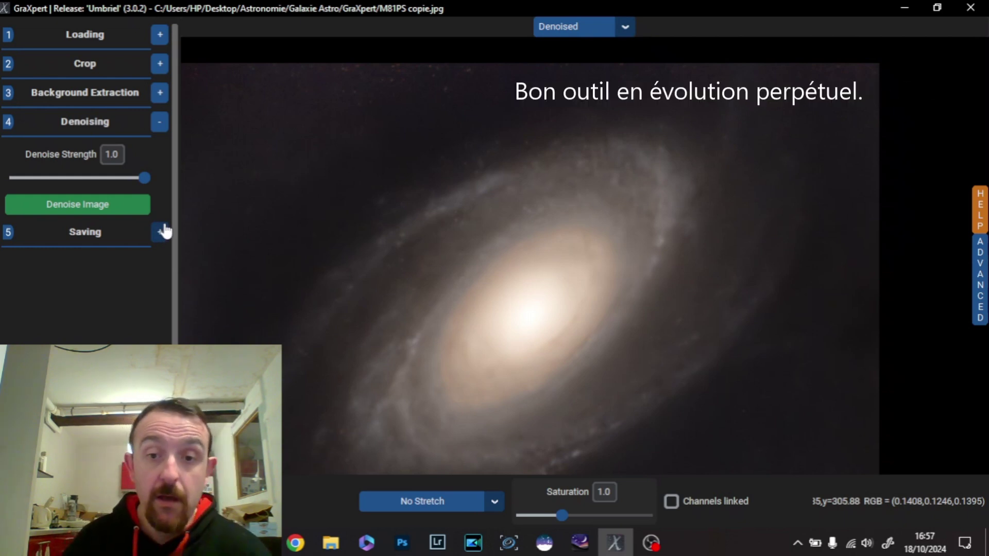
Step: Switch to Photoshop and view the whole Camera Raw-denoised galaxy image
click(403, 543)
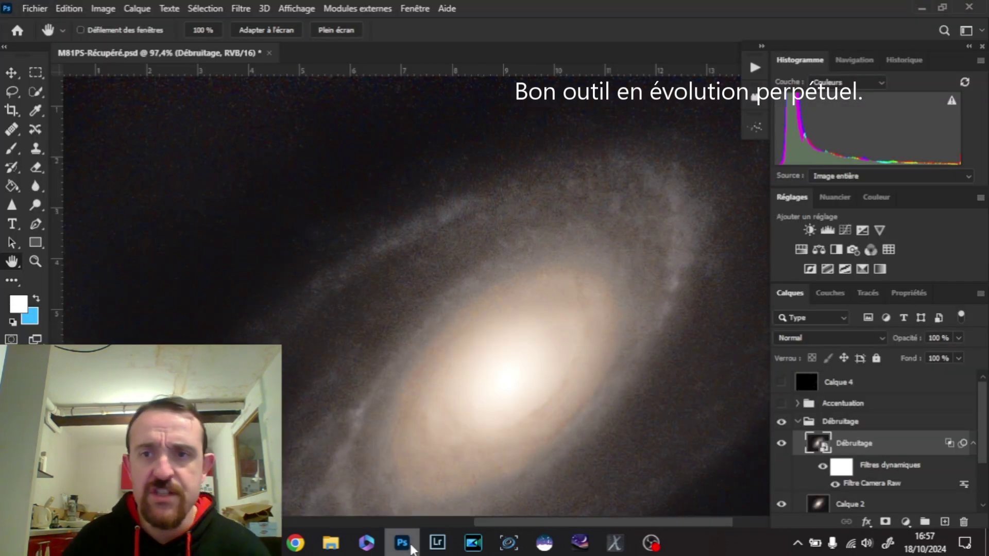
scroll(611, 333, down, 1)
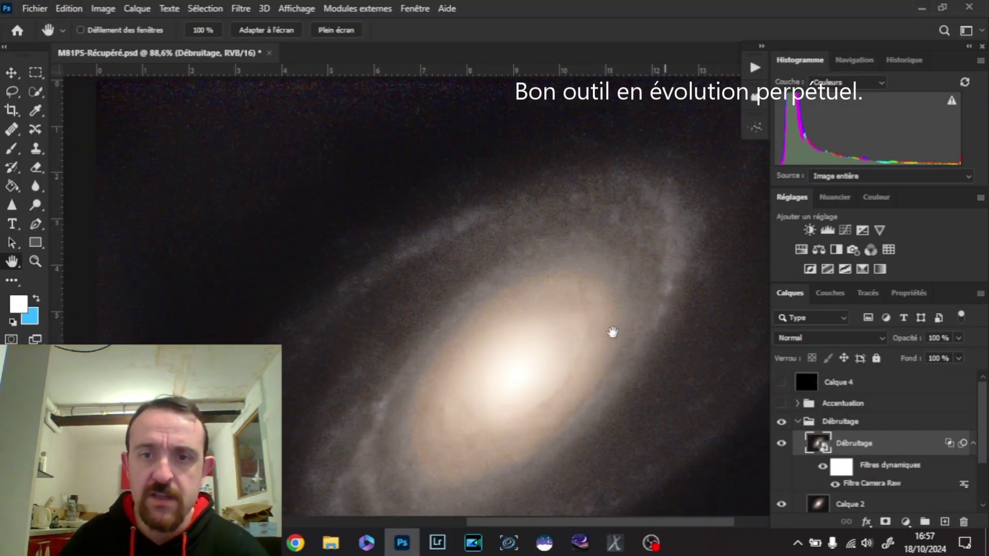
scroll(404, 269, down, 4)
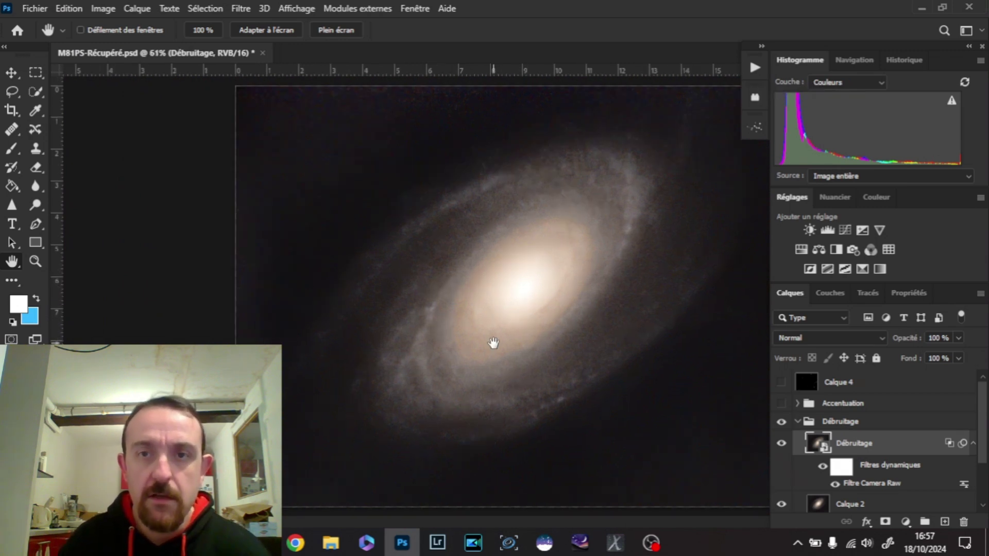
scroll(494, 344, down, 1)
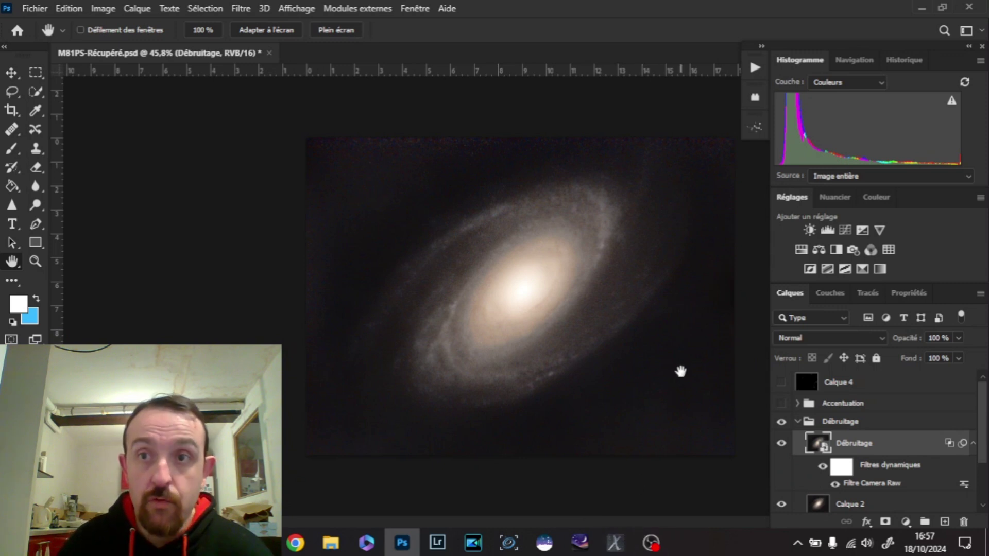
Step: Switch to GraXpert and view the whole denoised galaxy for an overall comparison
click(615, 543)
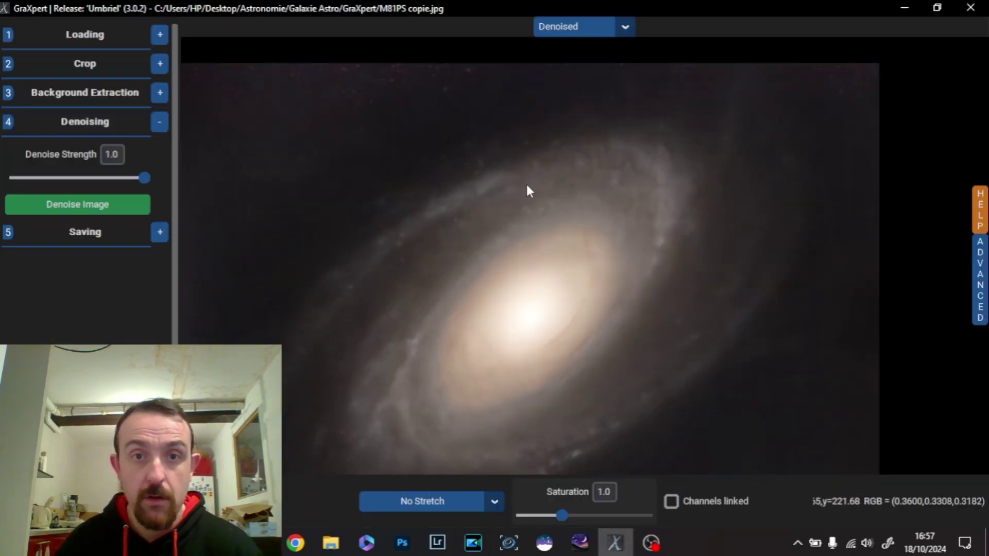
scroll(527, 186, down, 2)
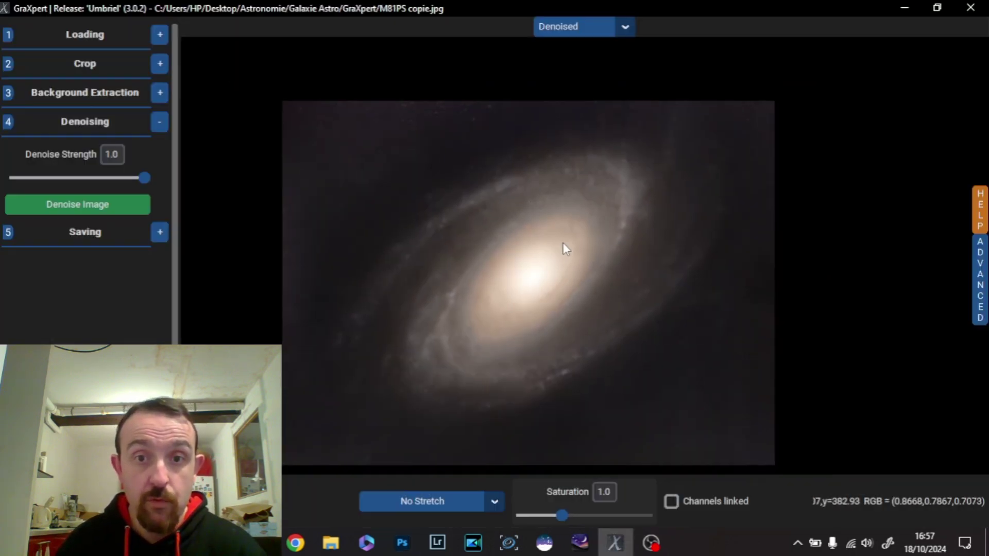
drag(560, 245, 593, 224)
scroll(787, 233, up, 1)
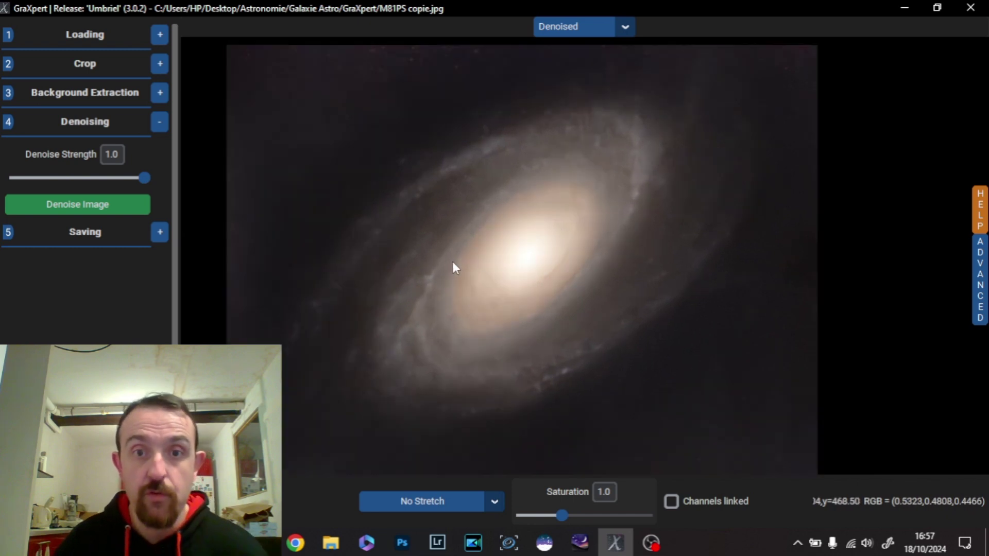
Step: Examine the galaxy image's upper-left corner up close and display the Original version to check its noise
drag(484, 261, 532, 259)
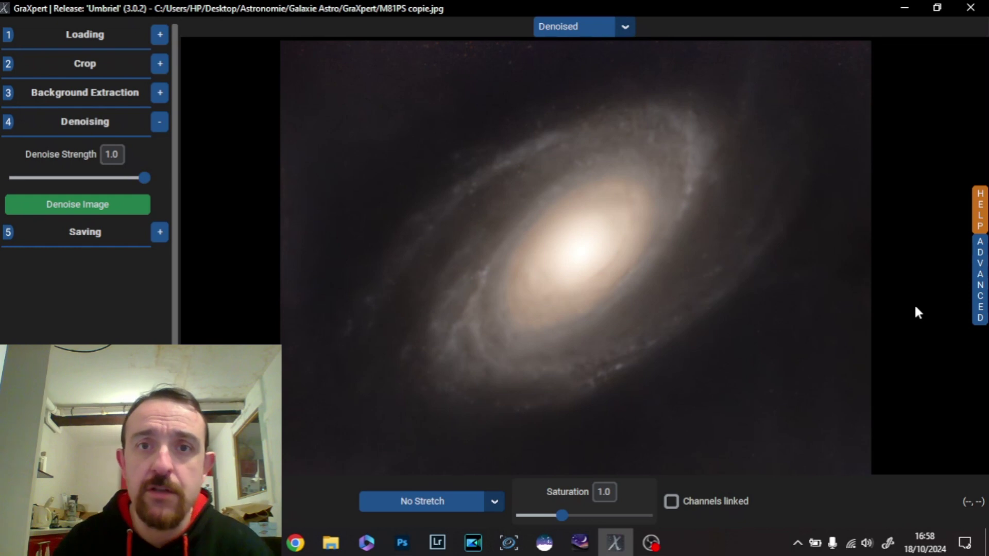
scroll(436, 149, up, 2)
drag(407, 108, 411, 218)
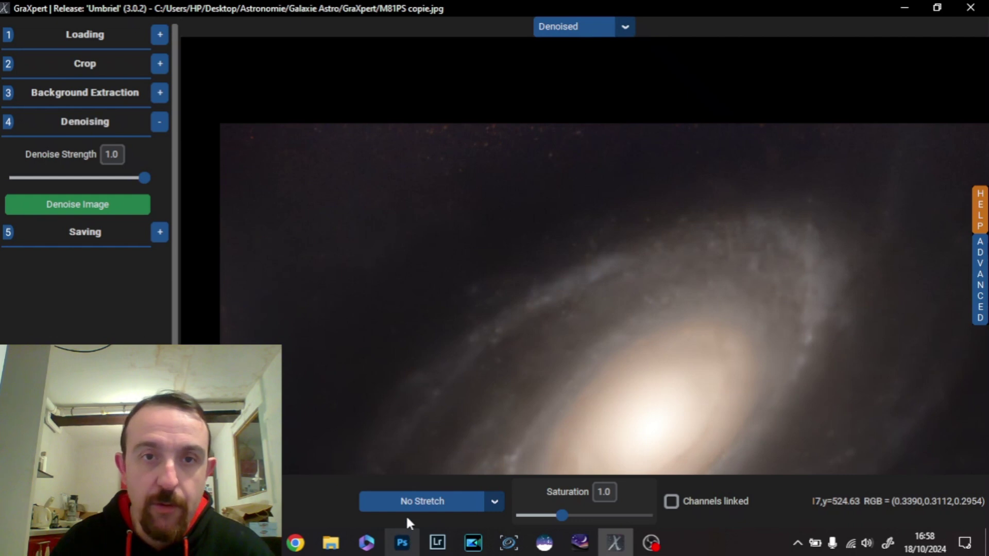
click(621, 31)
click(580, 51)
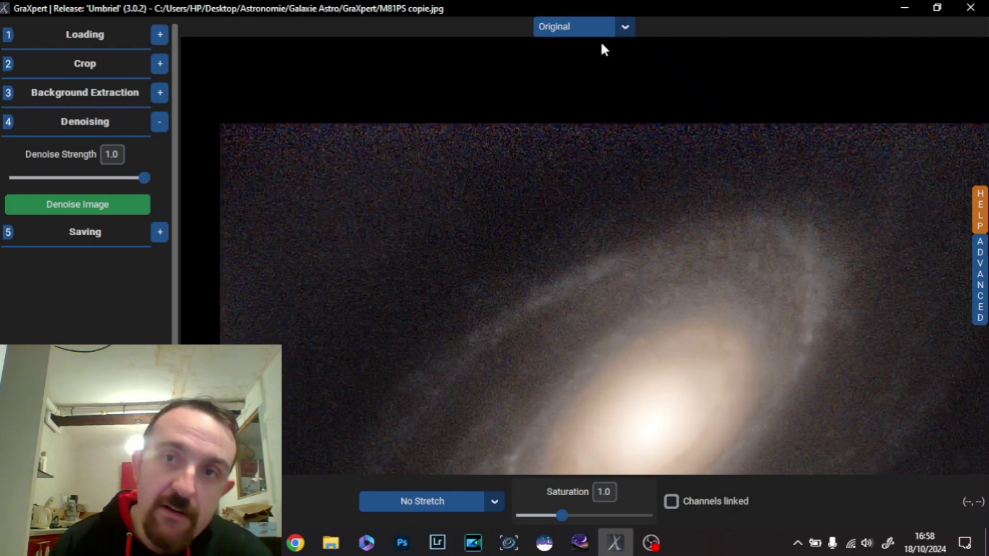
Step: Display the Denoised version again and bring the whole galaxy into view
click(626, 30)
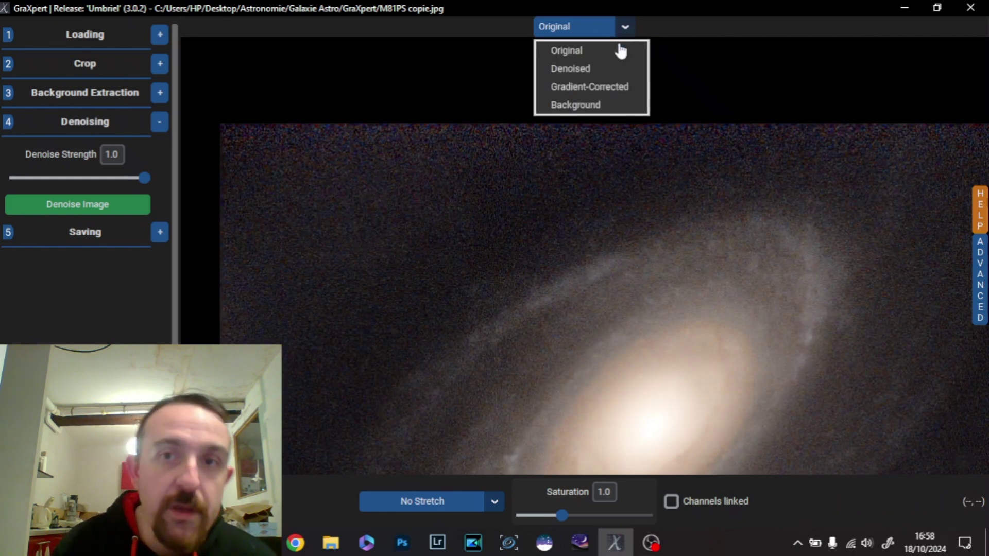
click(585, 72)
scroll(535, 123, down, 4)
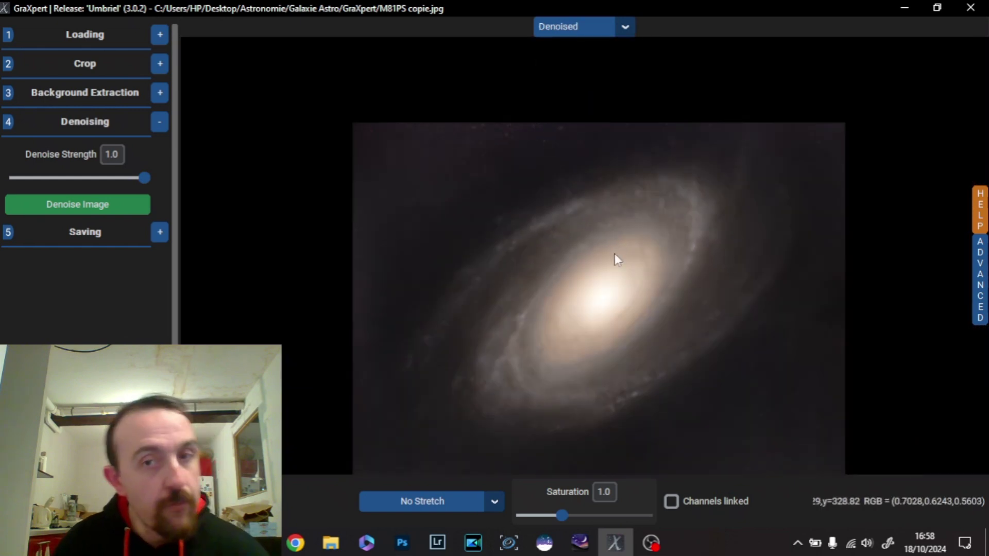
drag(592, 241, 585, 196)
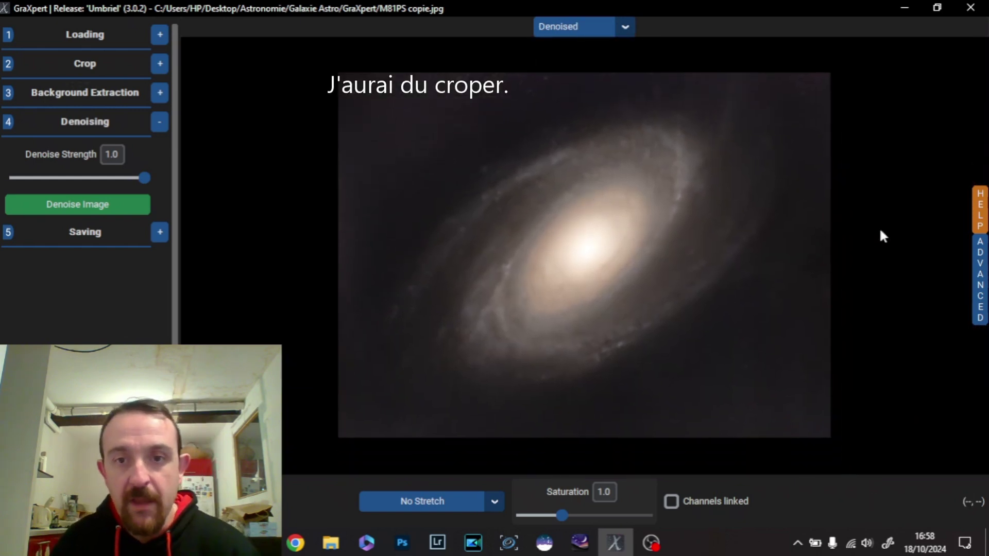
scroll(882, 232, up, 1)
scroll(883, 231, down, 1)
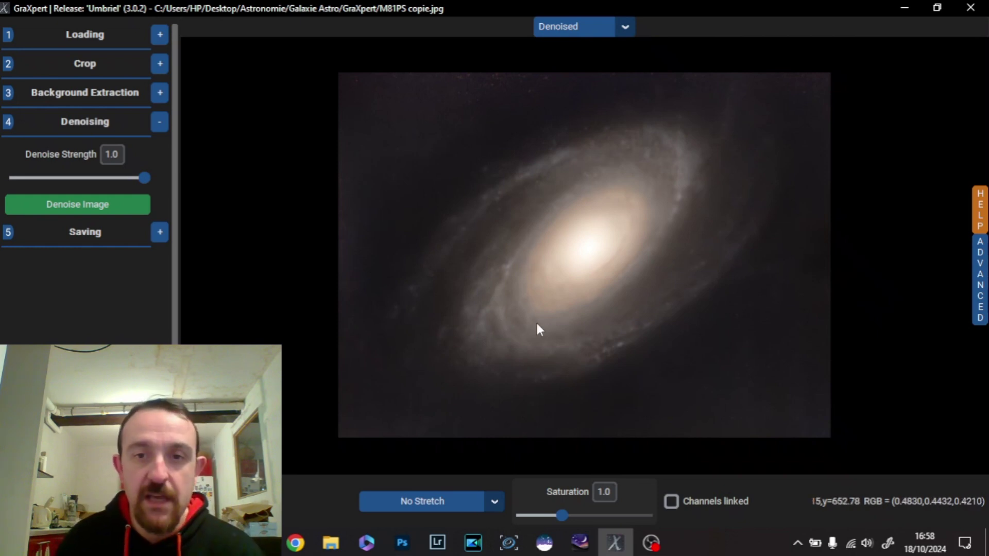
scroll(537, 324, up, 1)
scroll(537, 323, down, 1)
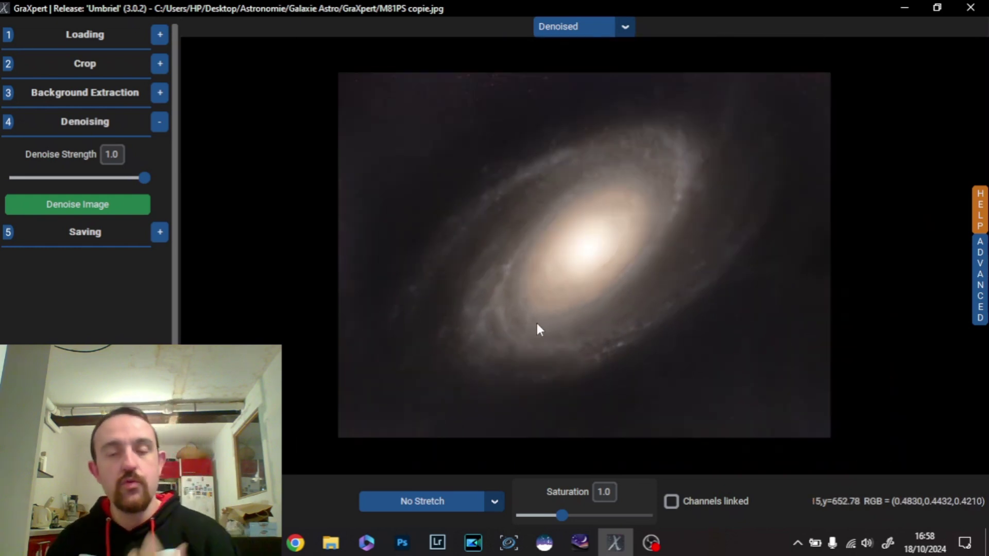